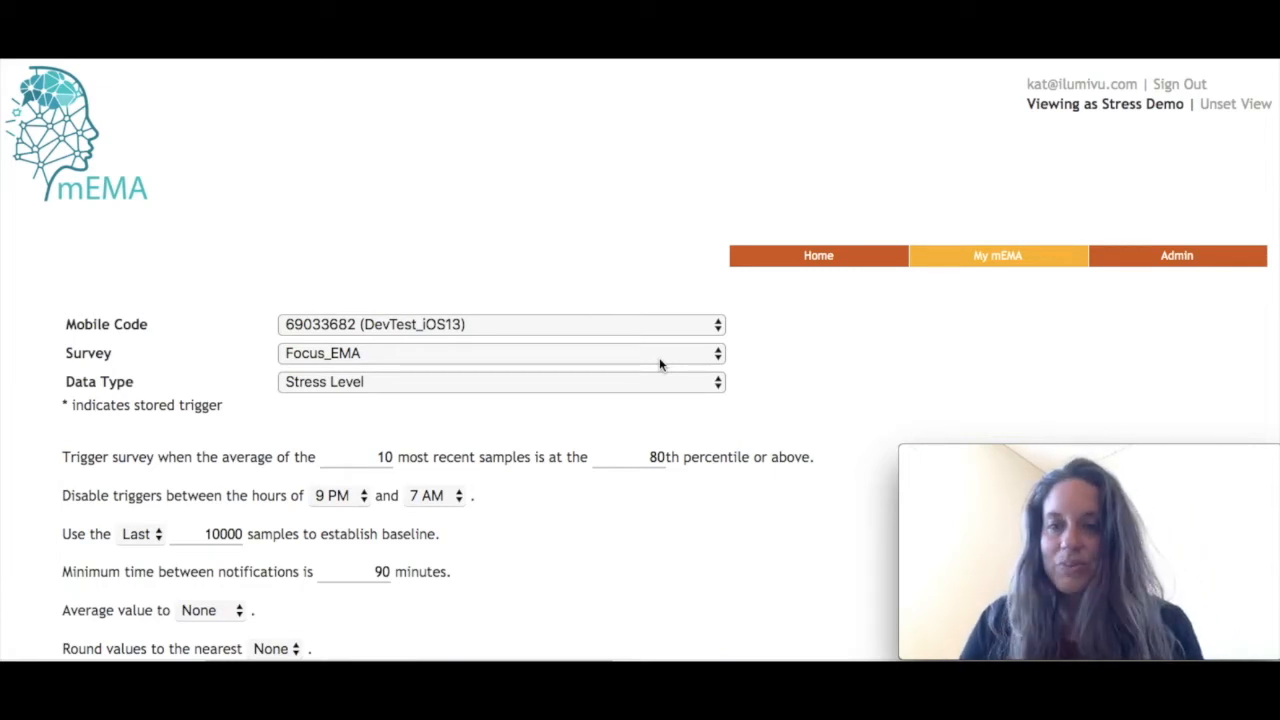
{"action": "scroll", "coordinate": [486, 285], "scroll_direction": "down", "scroll_amount": 5}
{"action": "scroll", "coordinate": [486, 285], "scroll_direction": "up", "scroll_amount": 5}
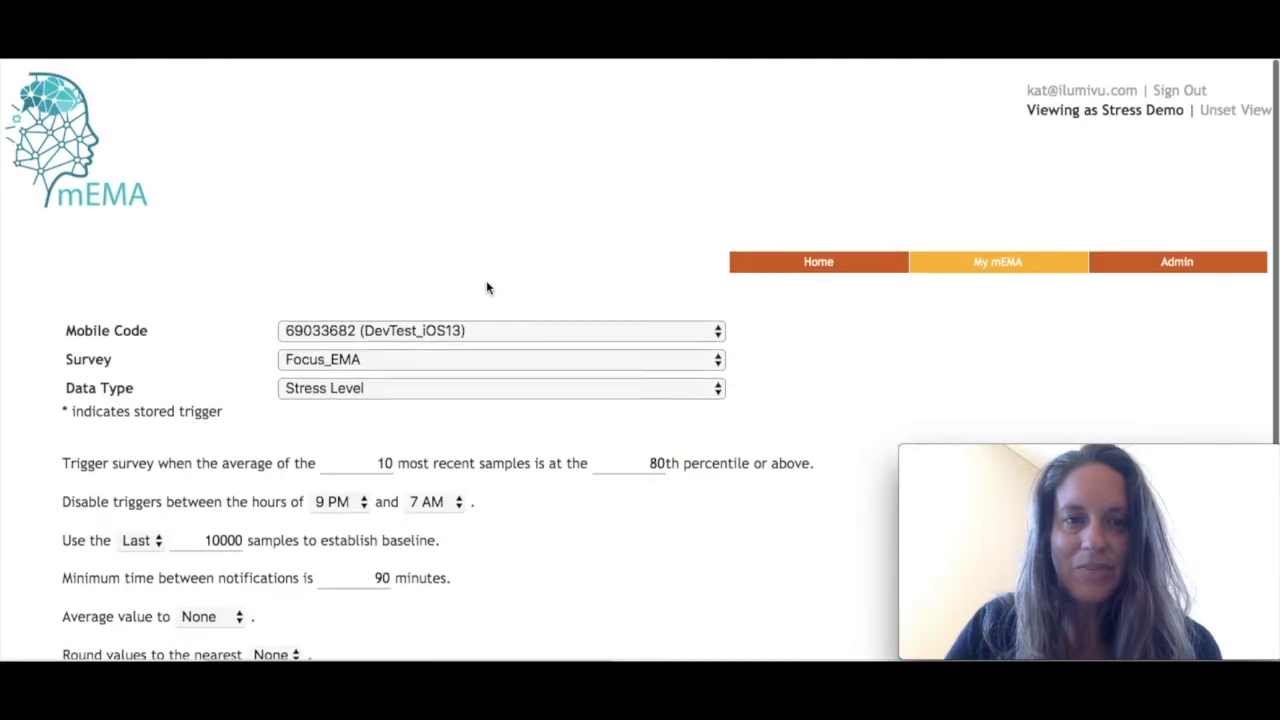
{"action": "left_click", "coordinate": [972, 256]}
{"action": "left_click", "coordinate": [866, 353]}
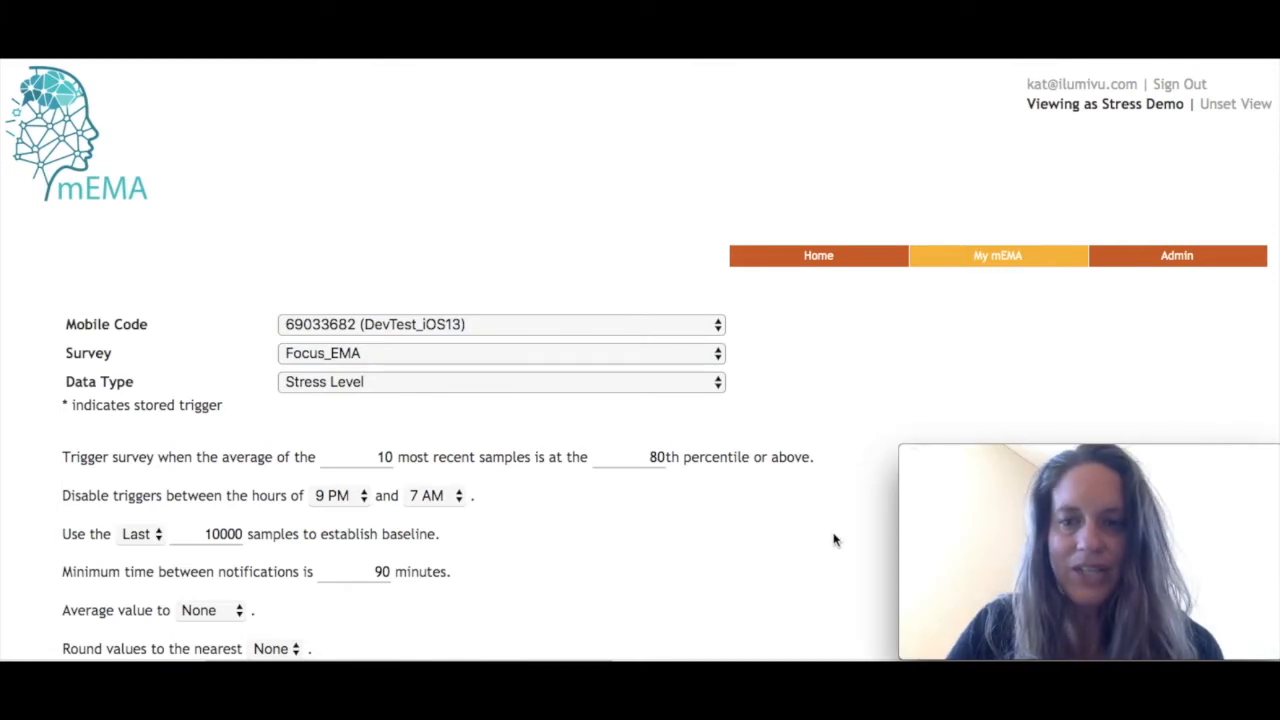
{"action": "scroll", "coordinate": [832, 545], "scroll_direction": "down", "scroll_amount": 2}
{"action": "scroll", "coordinate": [828, 554], "scroll_direction": "down", "scroll_amount": 1}
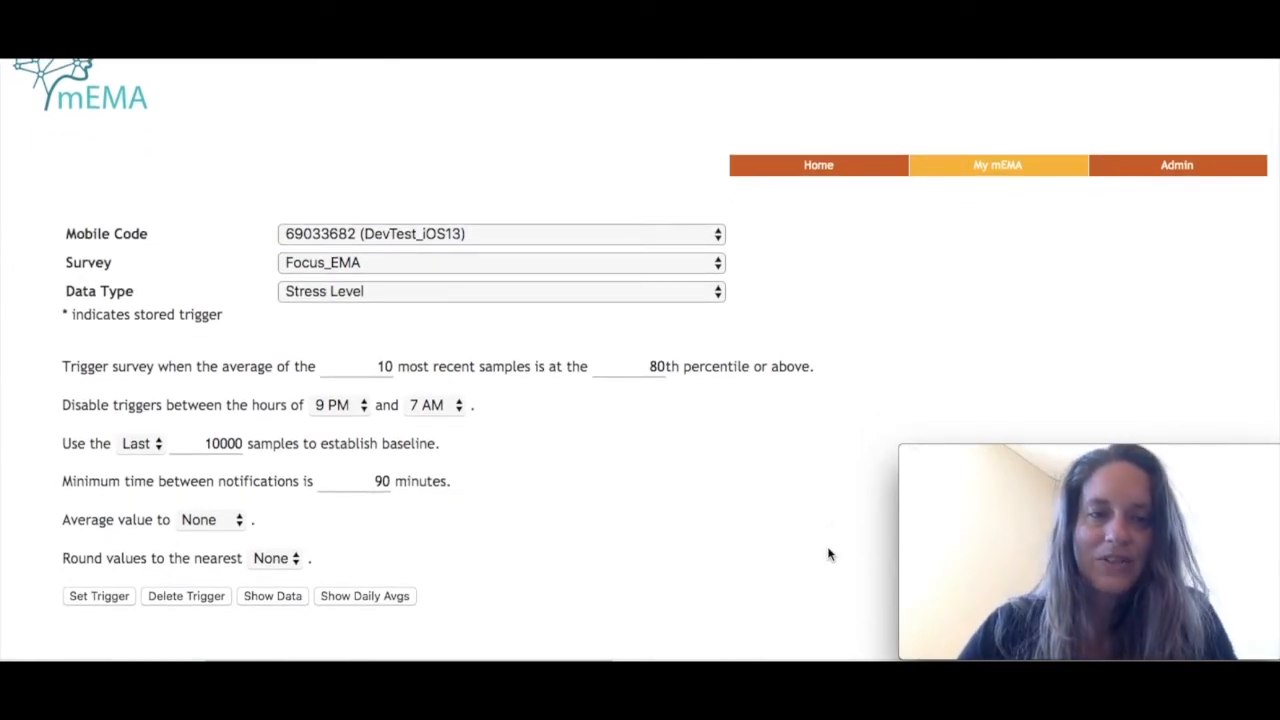
- Choose the DevTest_iOS13 entry as the mobile code for the survey trigger
{"action": "scroll", "coordinate": [828, 554], "scroll_direction": "up", "scroll_amount": 3}
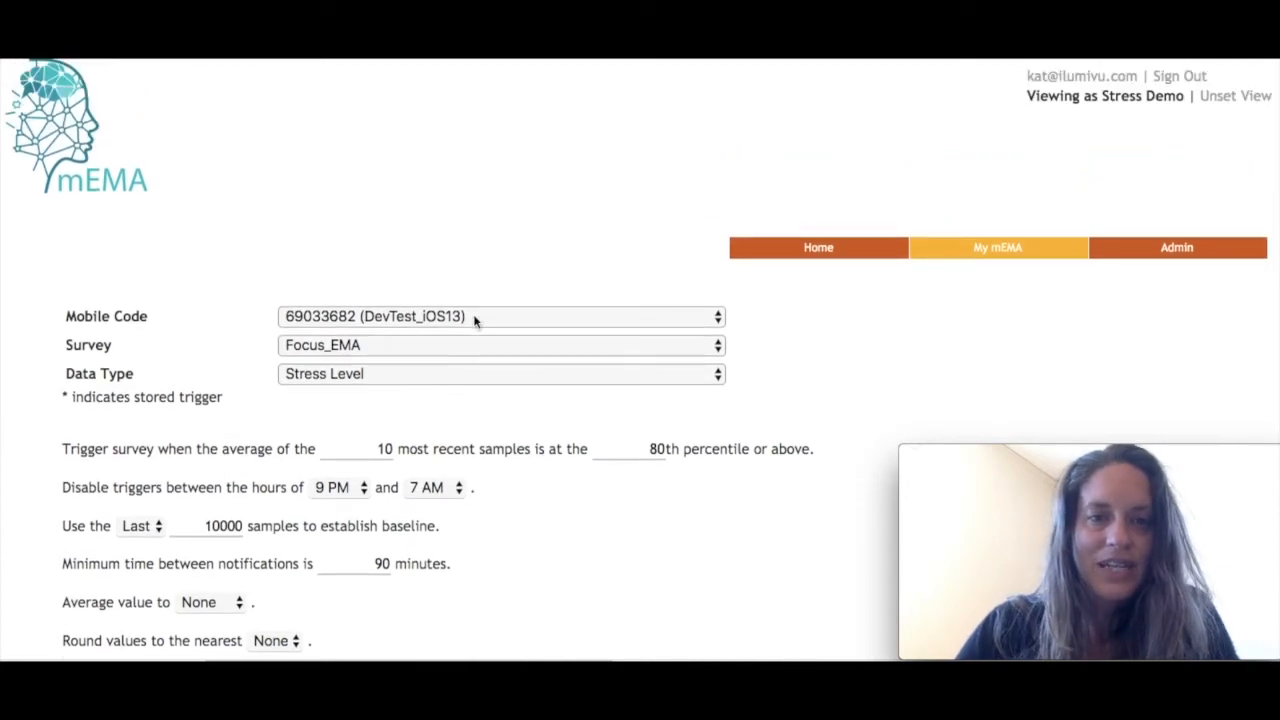
{"action": "left_click", "coordinate": [474, 317]}
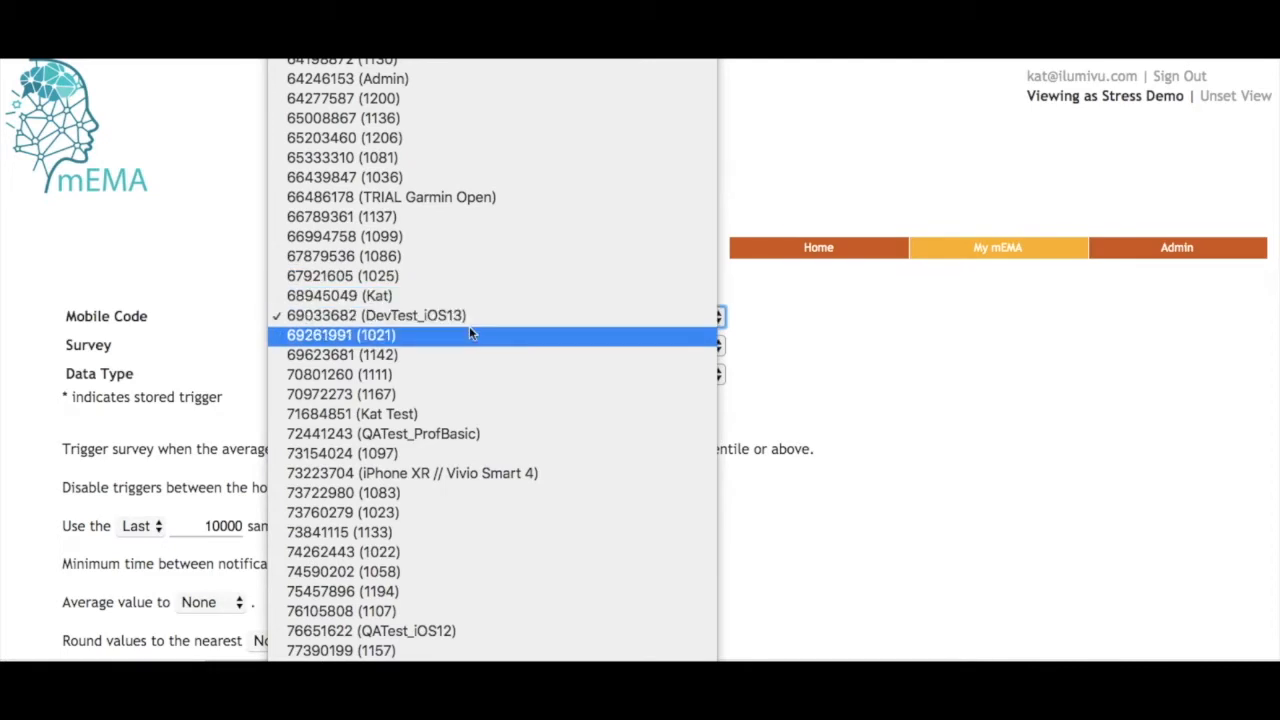
{"action": "left_click", "coordinate": [459, 315]}
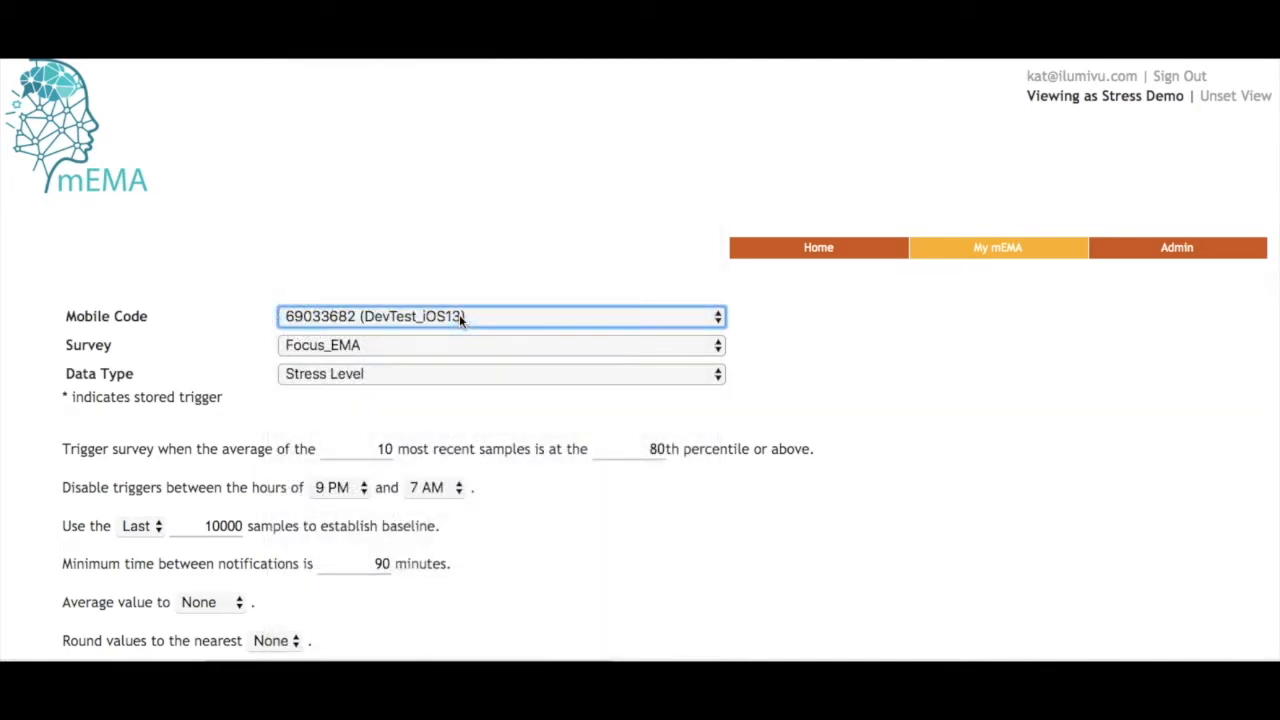
{"action": "left_click", "coordinate": [459, 314]}
{"action": "scroll", "coordinate": [455, 340], "scroll_direction": "up", "scroll_amount": 3}
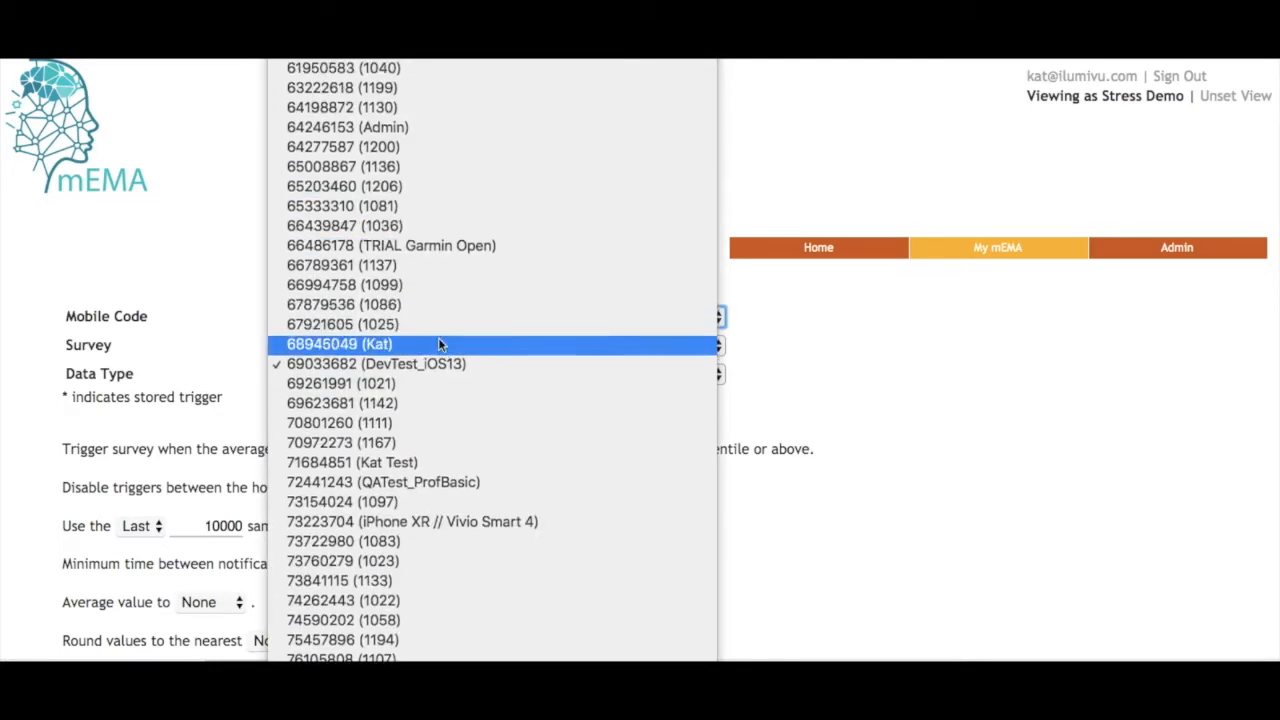
{"action": "left_click", "coordinate": [449, 362]}
- Choose Focus_EMA as the survey and Stress Level as the data type for the trigger
{"action": "scroll", "coordinate": [236, 286], "scroll_direction": "down", "scroll_amount": 2}
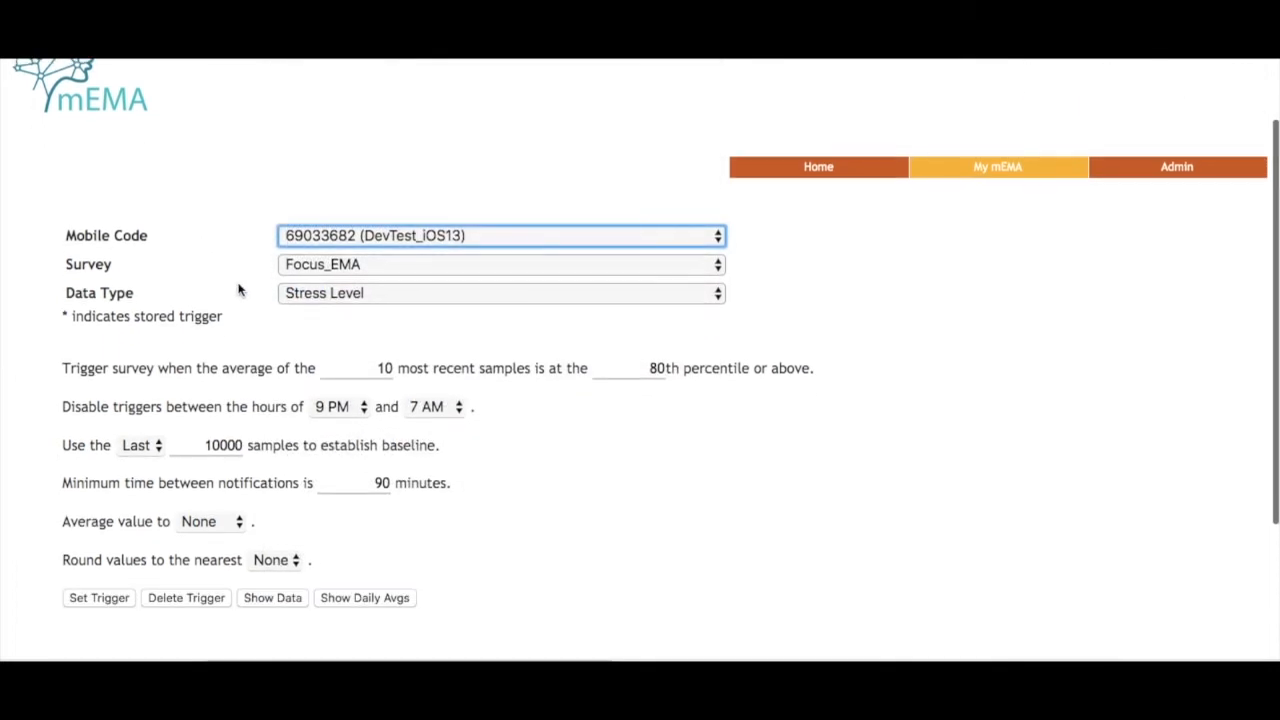
{"action": "left_click", "coordinate": [323, 266]}
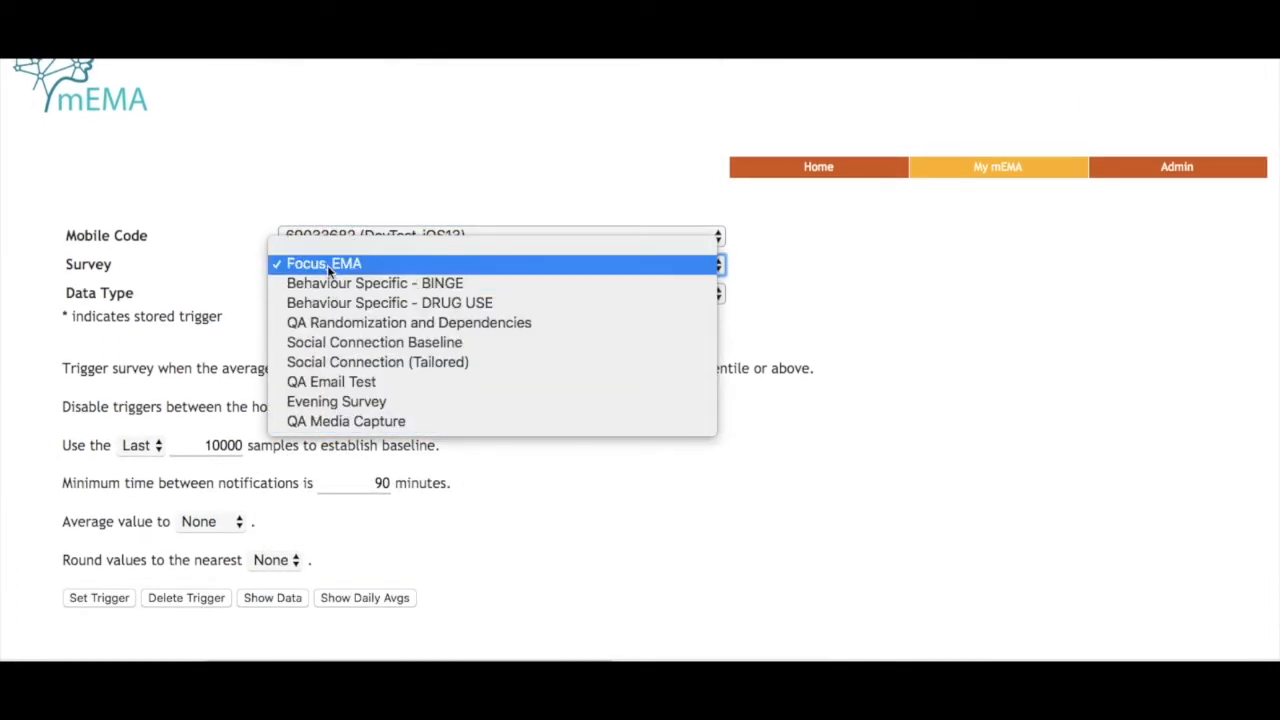
{"action": "left_click", "coordinate": [327, 264]}
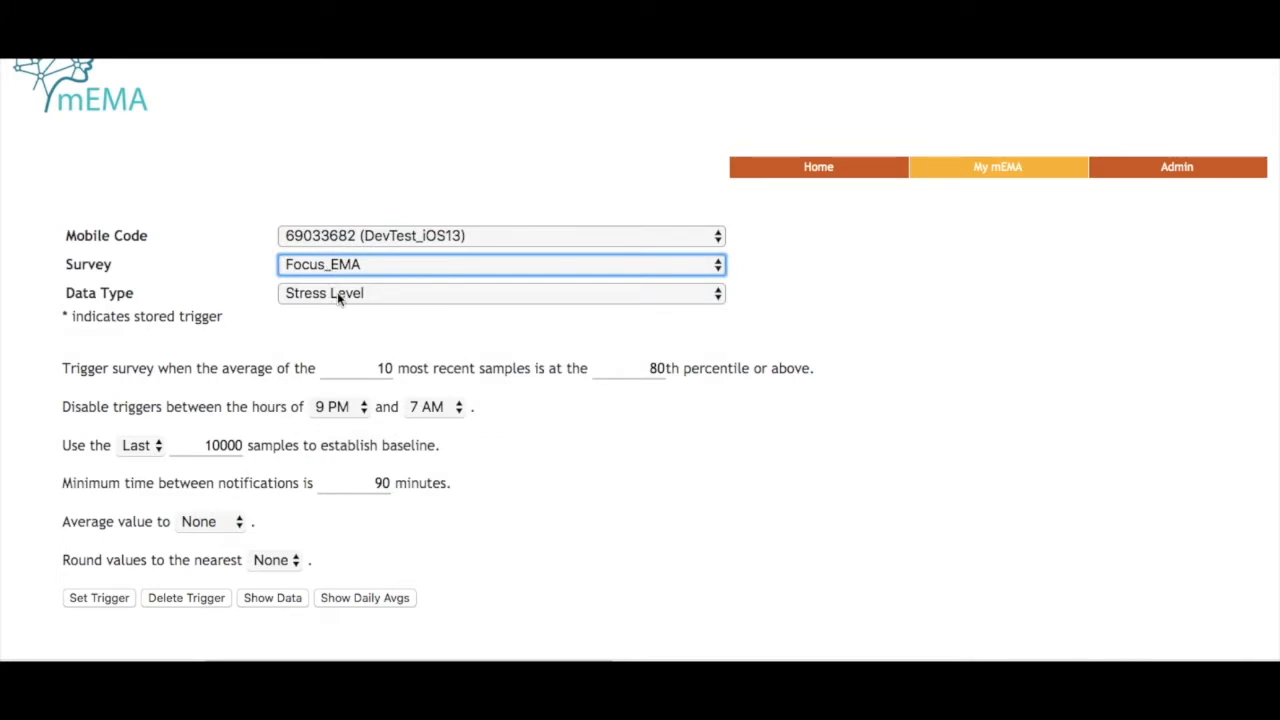
{"action": "left_click", "coordinate": [355, 293]}
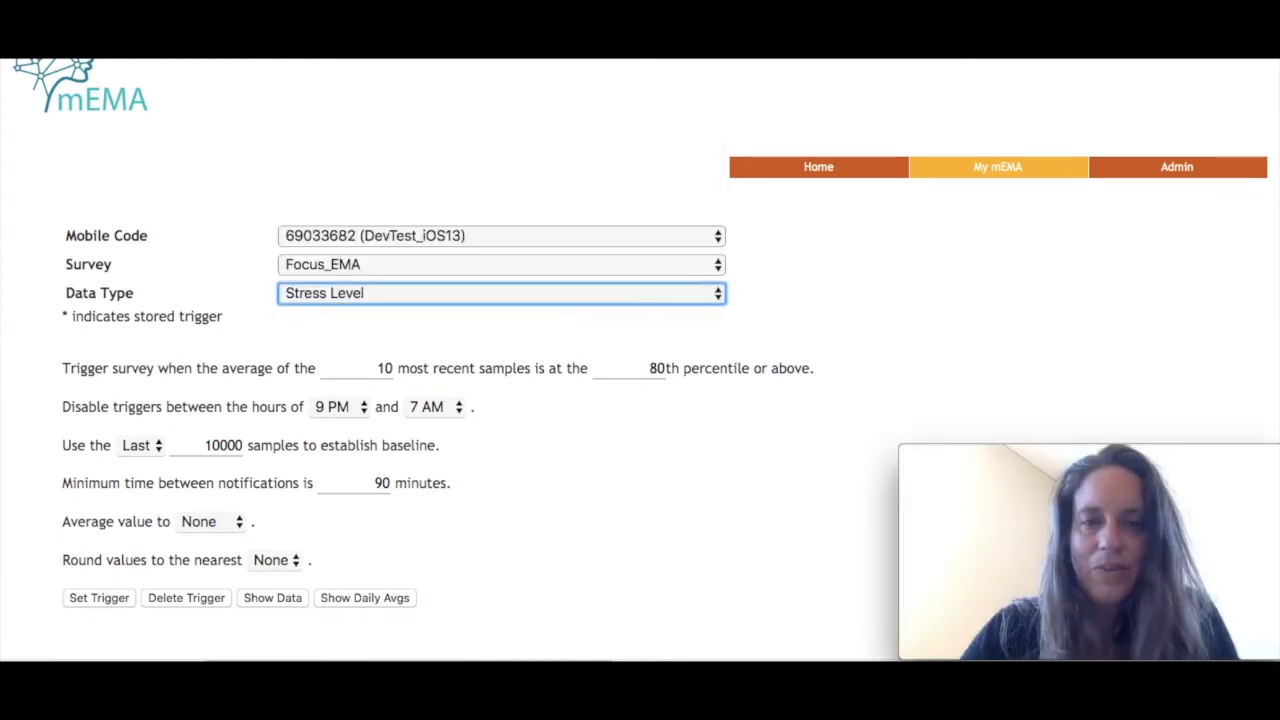
{"action": "left_click", "coordinate": [638, 317]}
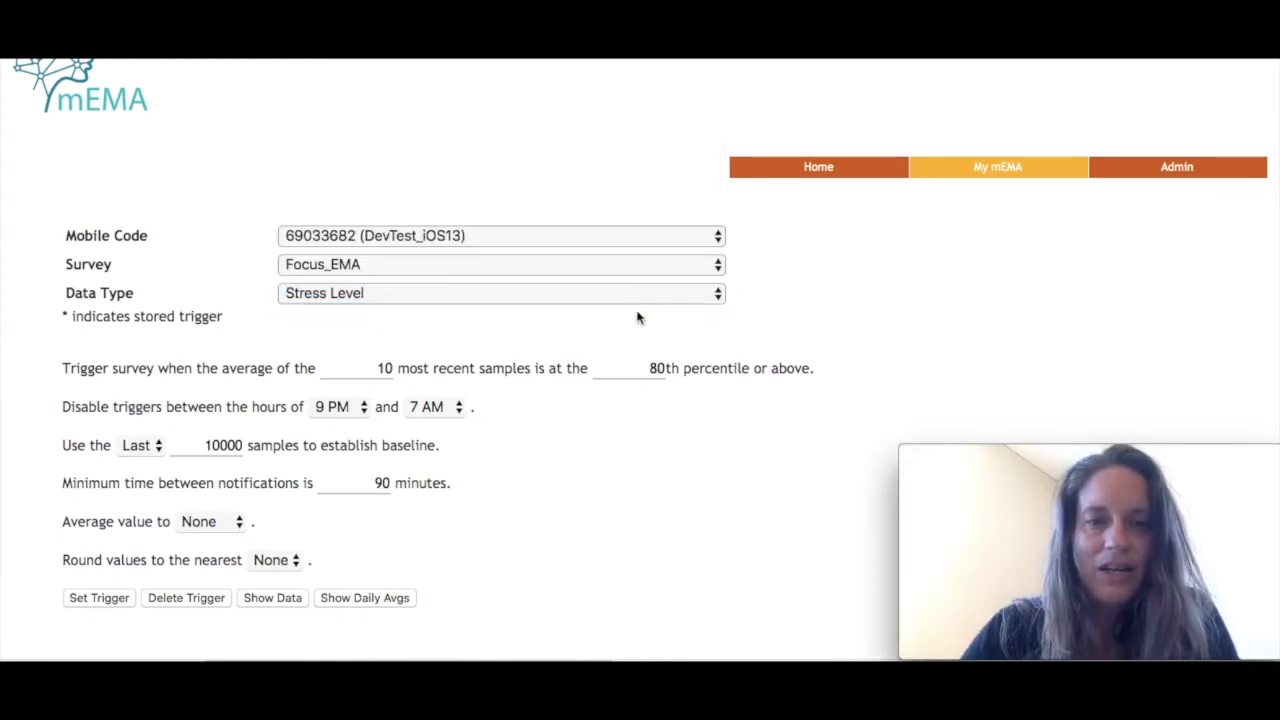
{"action": "left_click", "coordinate": [585, 301]}
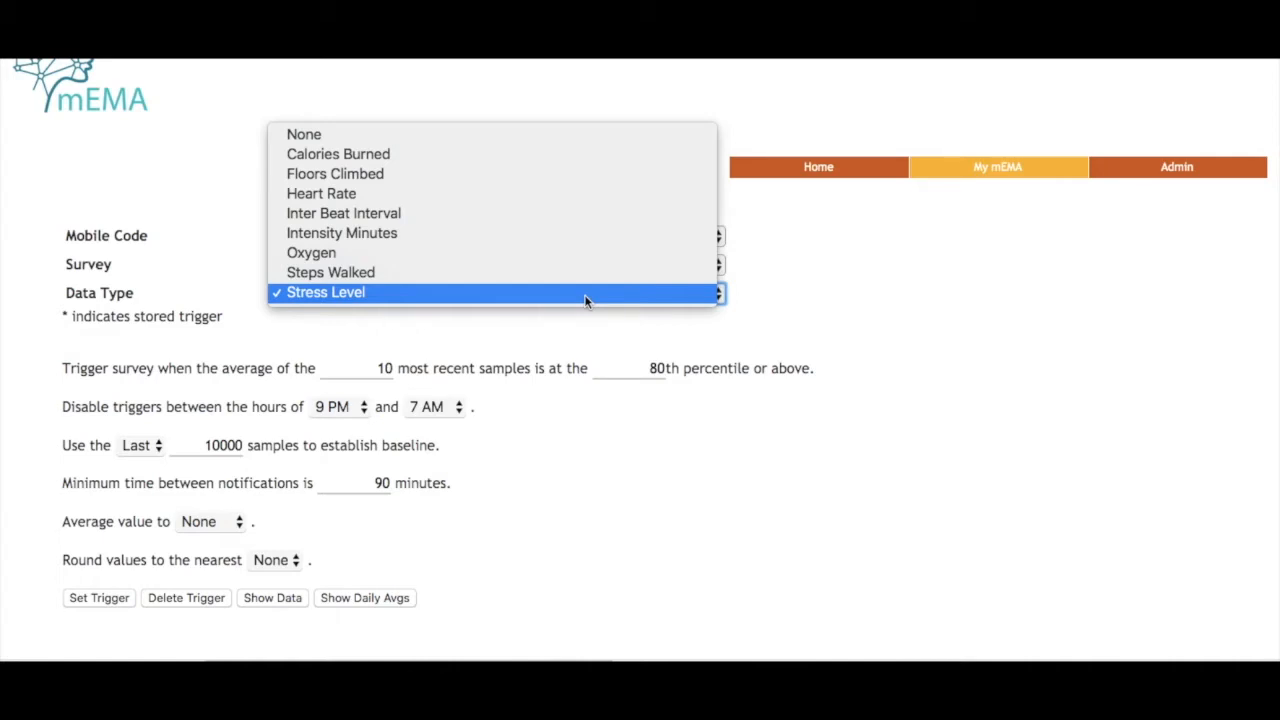
{"action": "left_click", "coordinate": [360, 292]}
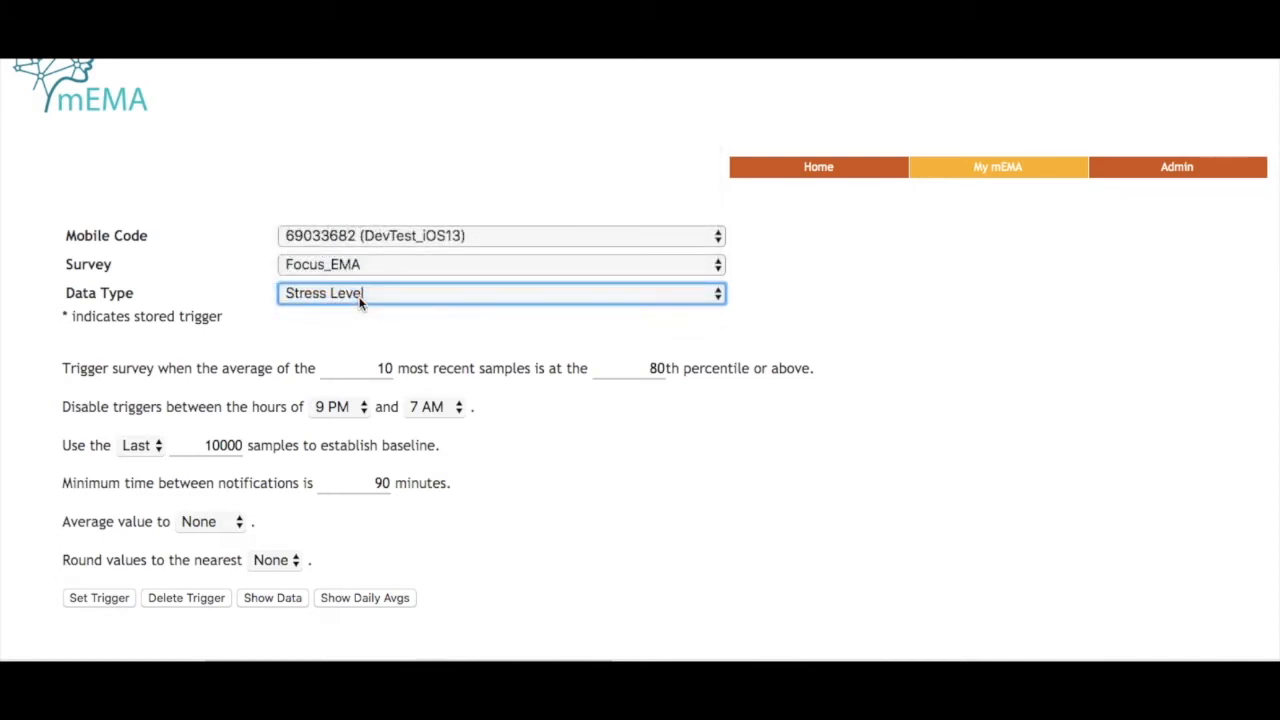
- Show the collected stress level data and review its summary table and value distribution chart below the trigger settings
{"action": "scroll", "coordinate": [257, 320], "scroll_direction": "down", "scroll_amount": 1}
{"action": "scroll", "coordinate": [257, 320], "scroll_direction": "down", "scroll_amount": 1}
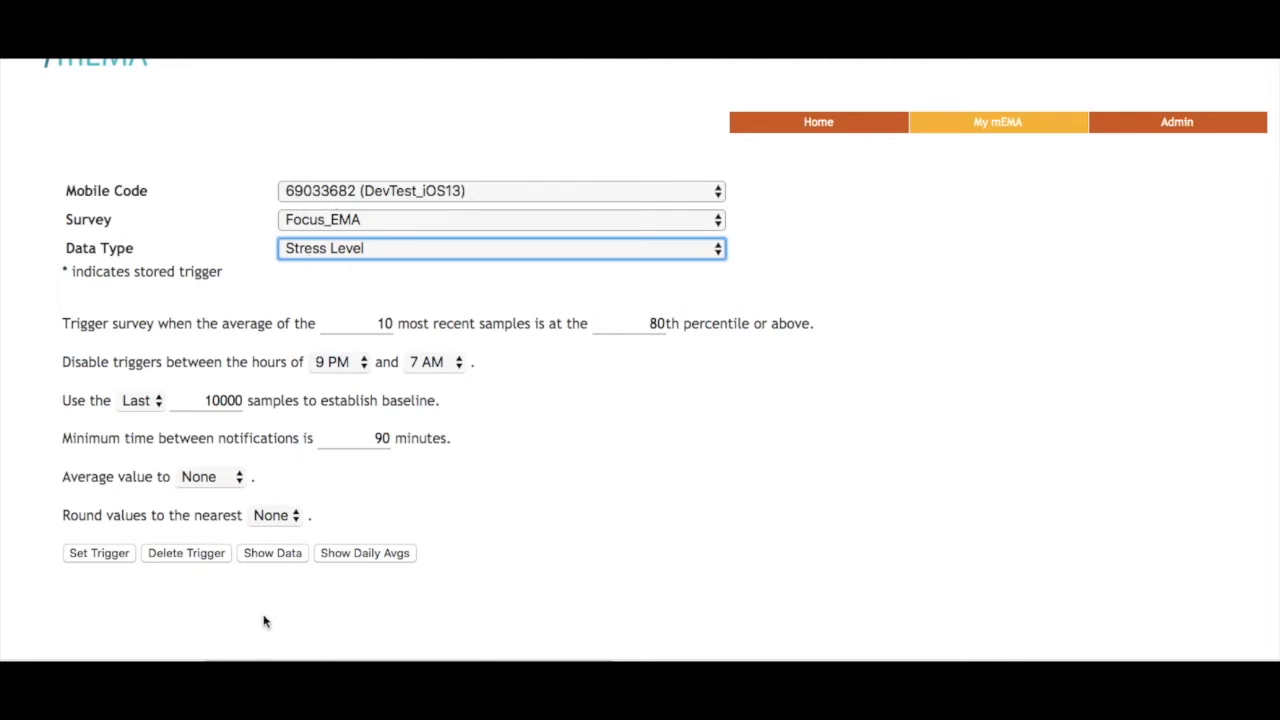
{"action": "left_click", "coordinate": [275, 556]}
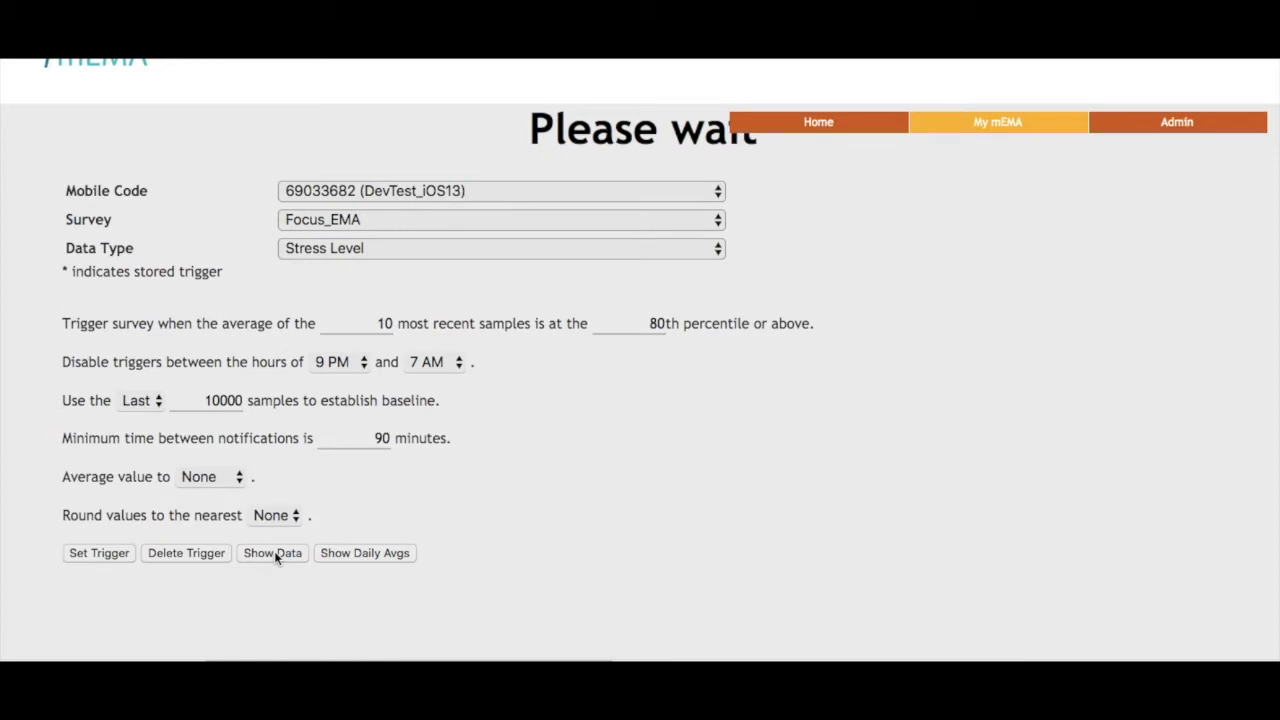
{"action": "scroll", "coordinate": [276, 558], "scroll_direction": "down", "scroll_amount": 5}
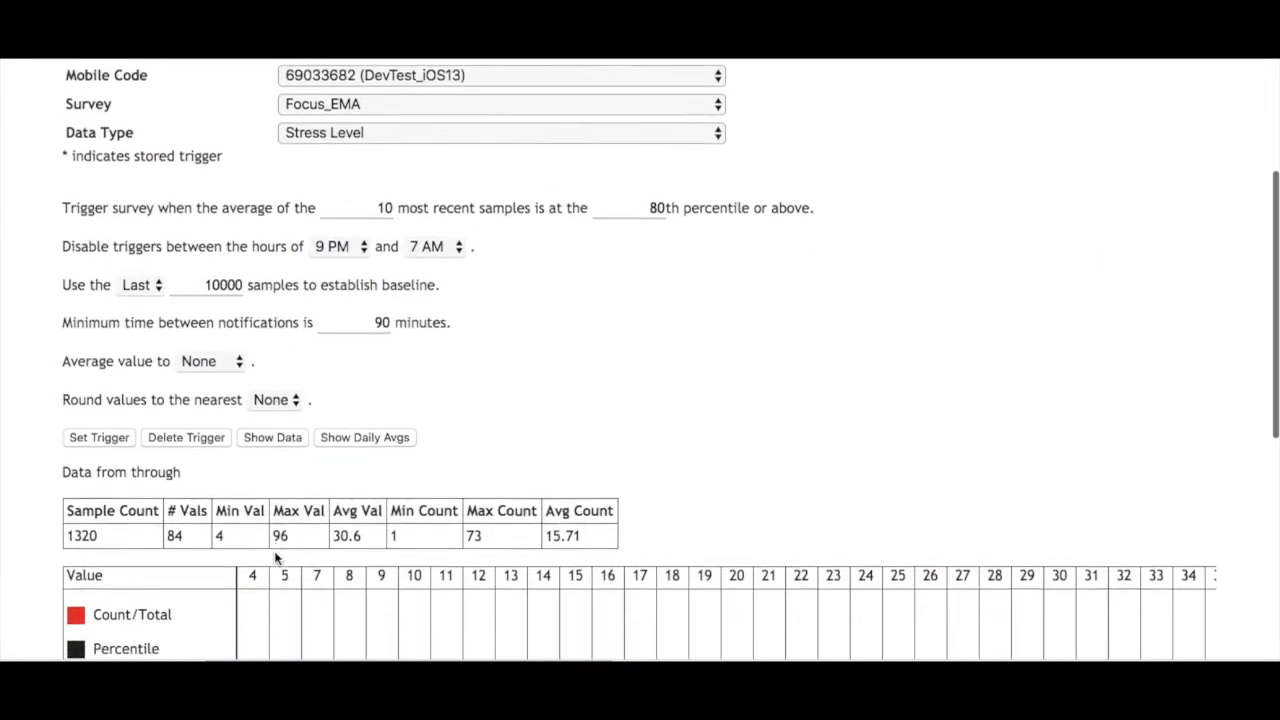
{"action": "scroll", "coordinate": [276, 558], "scroll_direction": "down", "scroll_amount": 5}
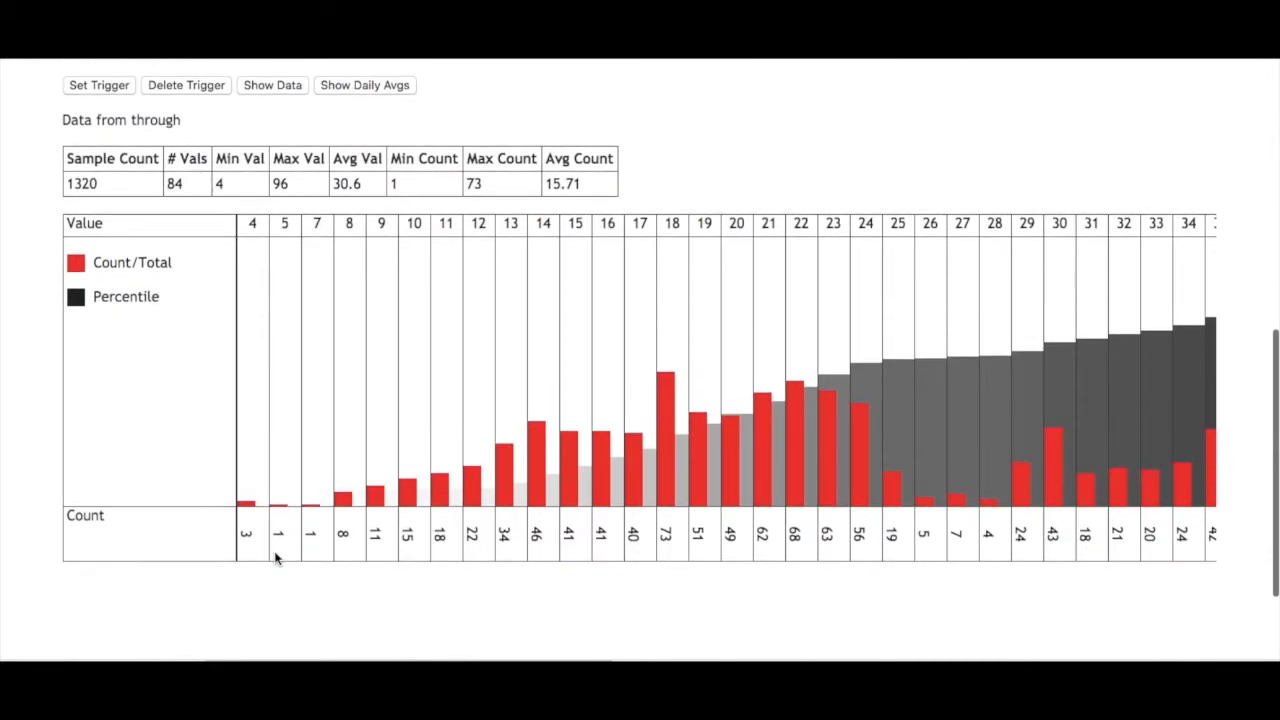
{"action": "scroll", "coordinate": [276, 558], "scroll_direction": "up", "scroll_amount": 8}
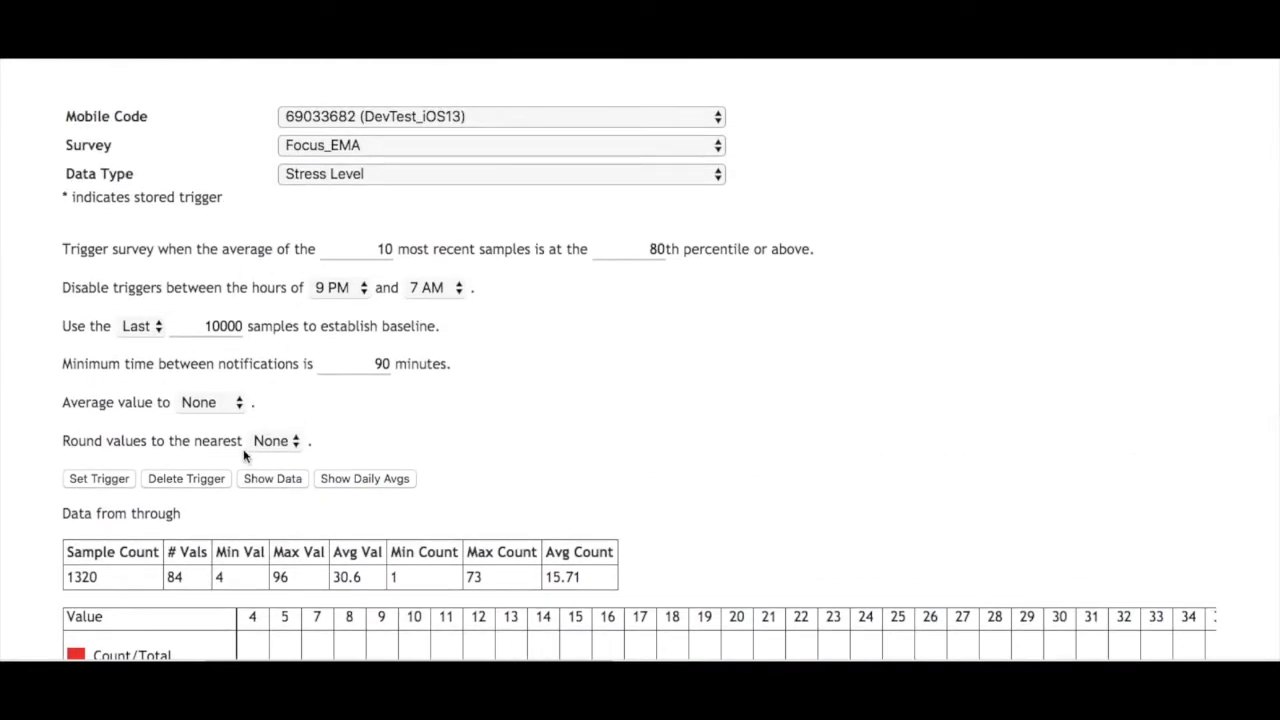
{"action": "scroll", "coordinate": [242, 490], "scroll_direction": "down", "scroll_amount": 2}
{"action": "scroll", "coordinate": [242, 488], "scroll_direction": "down", "scroll_amount": 3}
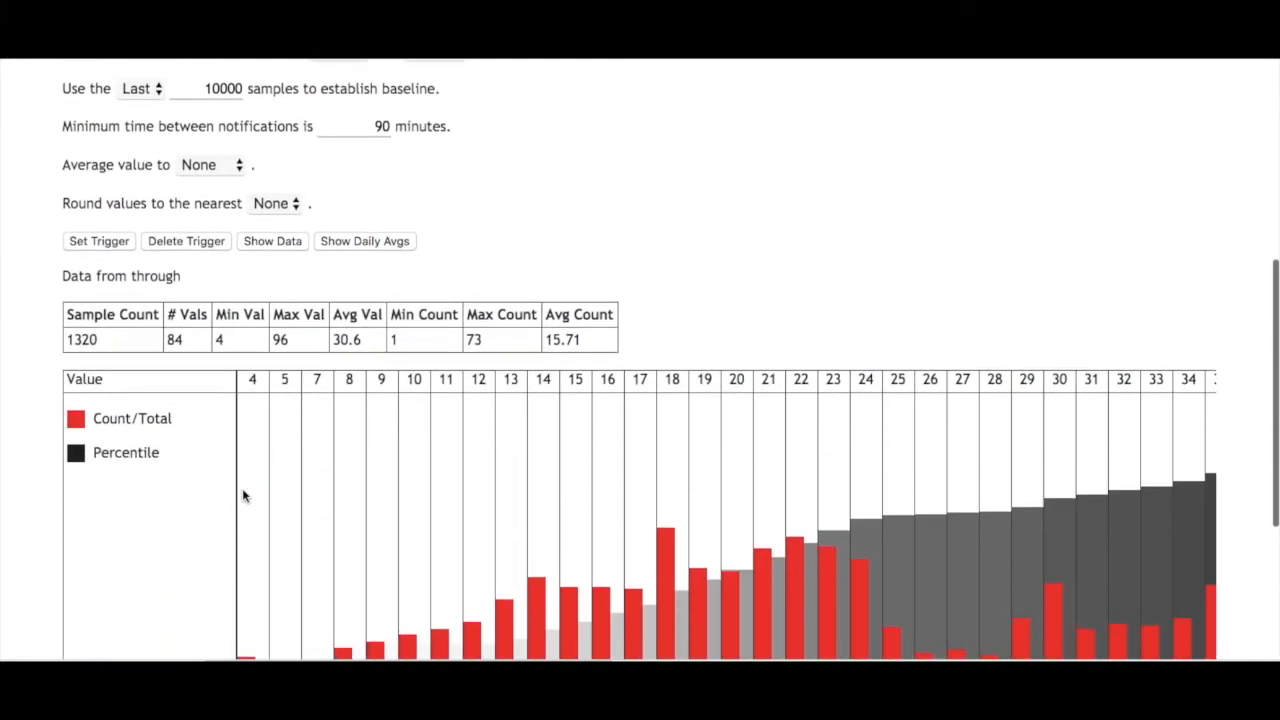
{"action": "scroll", "coordinate": [242, 488], "scroll_direction": "down", "scroll_amount": 2}
{"action": "scroll", "coordinate": [242, 490], "scroll_direction": "down", "scroll_amount": 1}
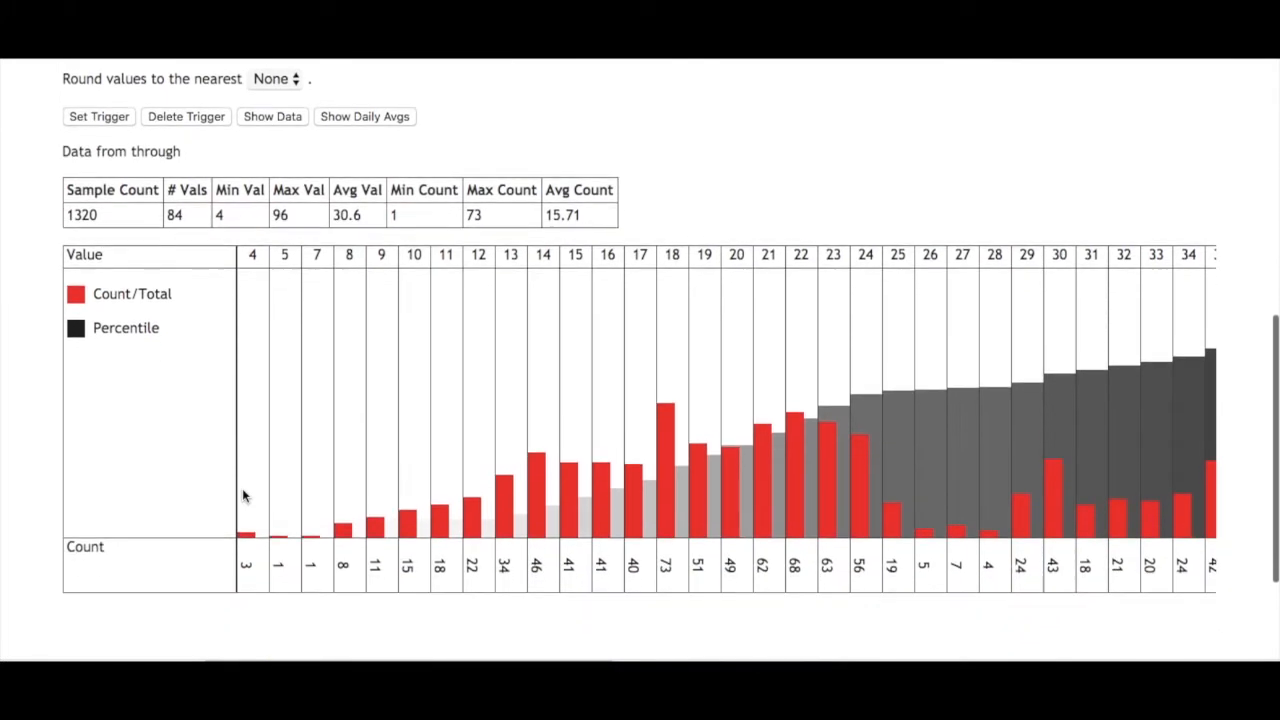
{"action": "scroll", "coordinate": [242, 490], "scroll_direction": "up", "scroll_amount": 1}
{"action": "scroll", "coordinate": [242, 490], "scroll_direction": "down", "scroll_amount": 1}
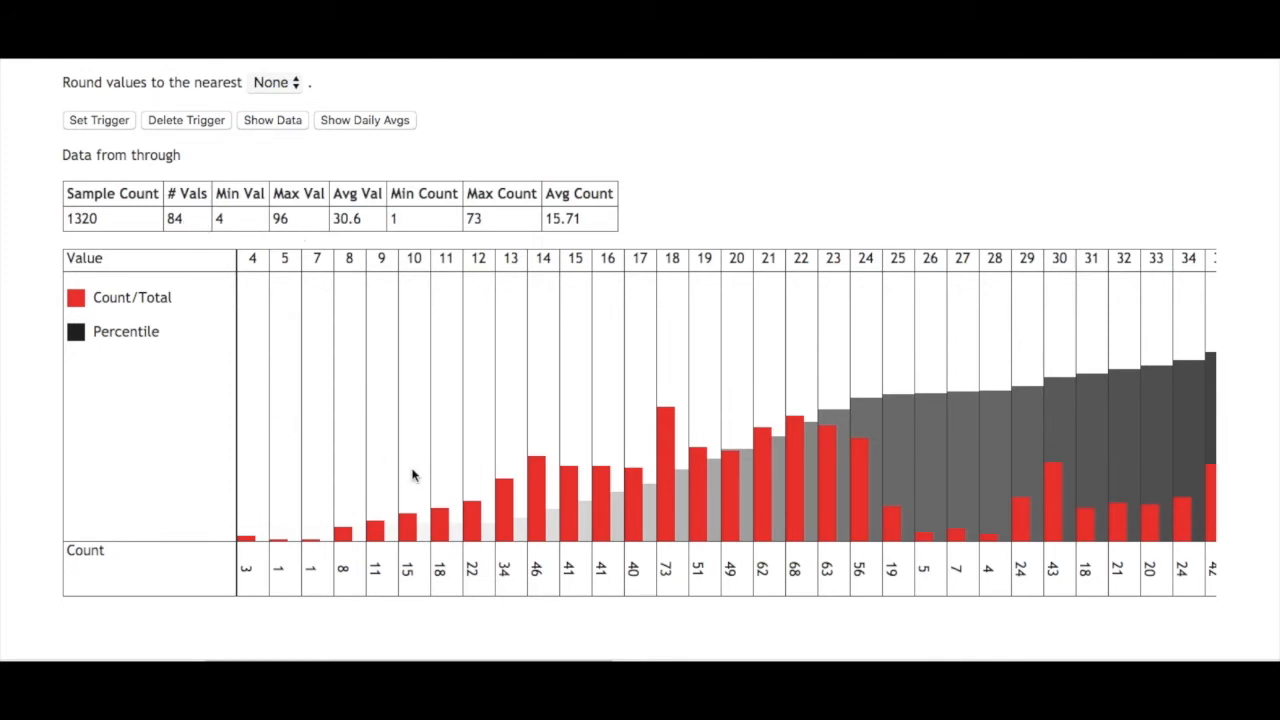
- Examine the distribution chart across its full range of stress values, together with the summary statistics above it
{"action": "scroll", "coordinate": [604, 466], "scroll_direction": "right", "scroll_amount": 10}
{"action": "scroll", "coordinate": [604, 471], "scroll_direction": "right", "scroll_amount": 10}
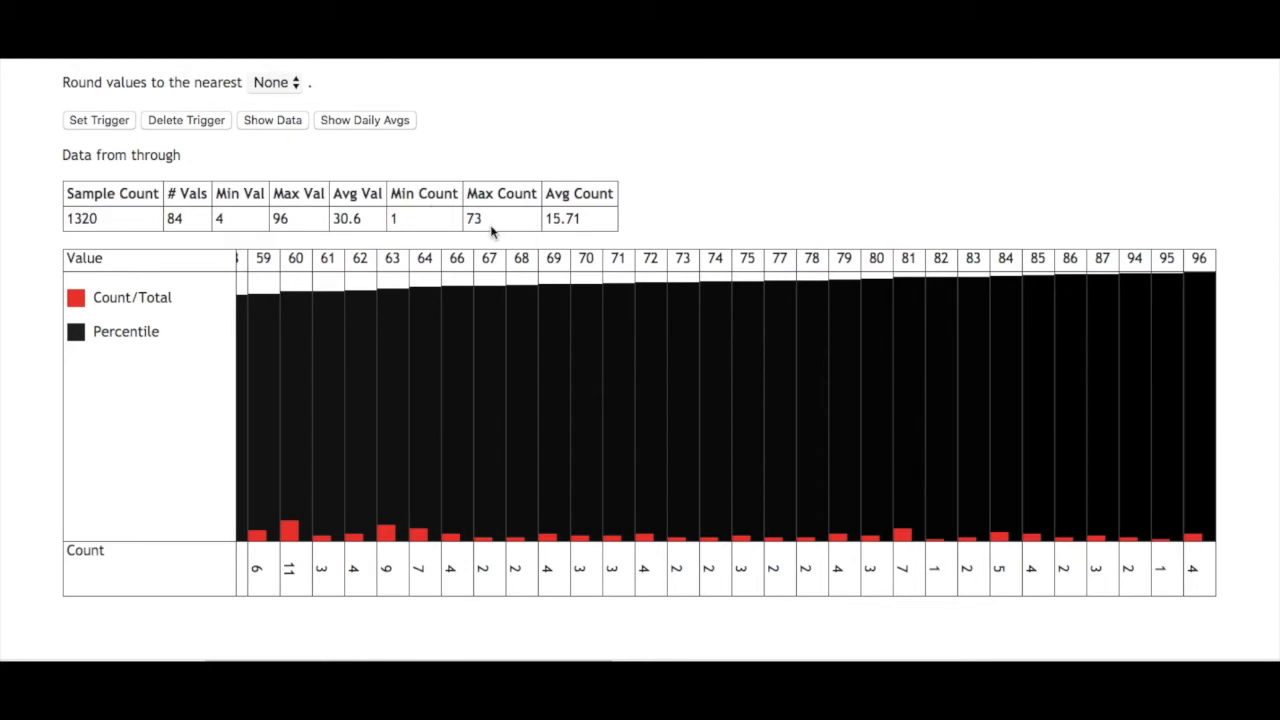
{"action": "scroll", "coordinate": [392, 459], "scroll_direction": "left", "scroll_amount": 15}
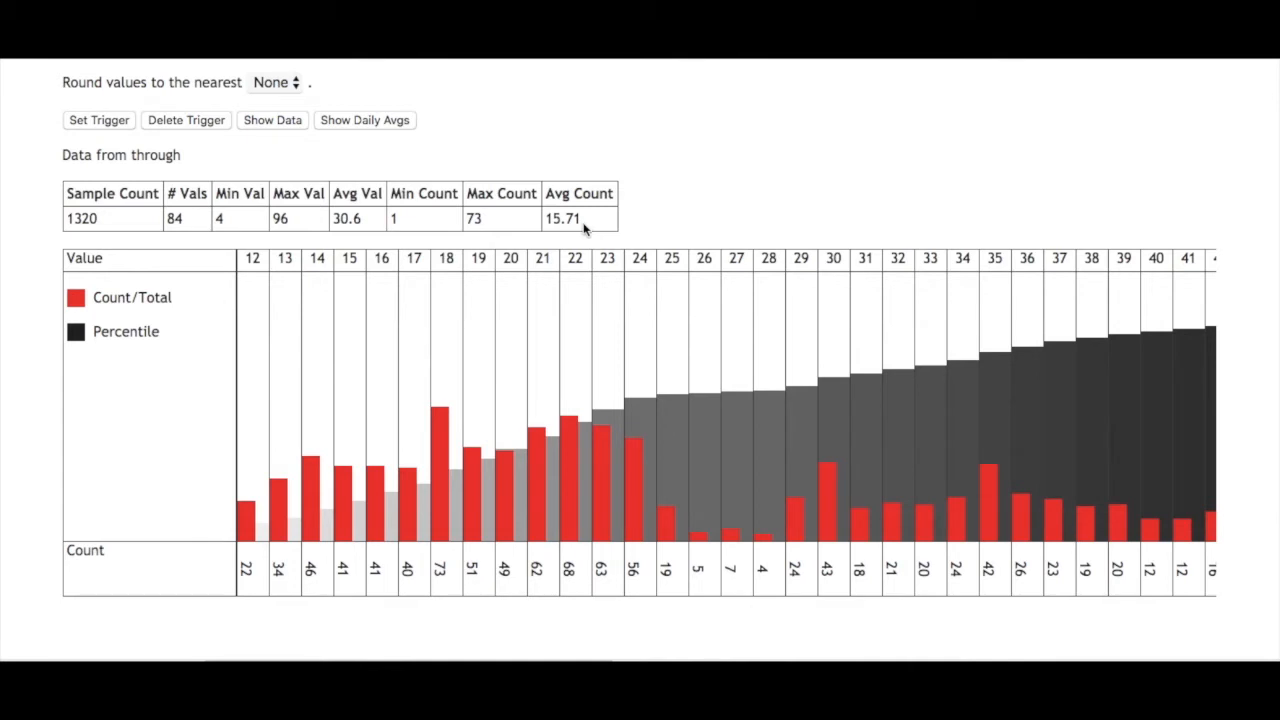
{"action": "scroll", "coordinate": [269, 374], "scroll_direction": "left", "scroll_amount": 5}
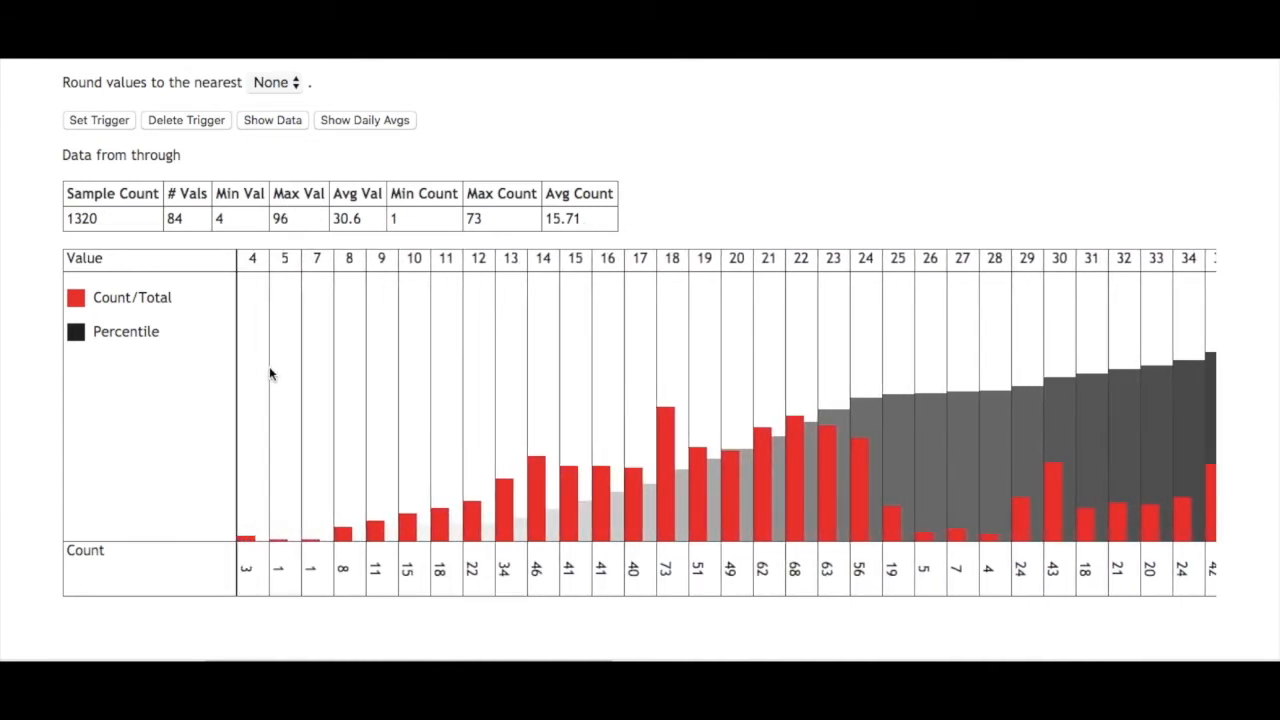
{"action": "scroll", "coordinate": [493, 389], "scroll_direction": "left", "scroll_amount": 1}
{"action": "scroll", "coordinate": [614, 392], "scroll_direction": "right", "scroll_amount": 3}
{"action": "scroll", "coordinate": [614, 392], "scroll_direction": "left", "scroll_amount": 3}
{"action": "scroll", "coordinate": [615, 397], "scroll_direction": "right", "scroll_amount": 5}
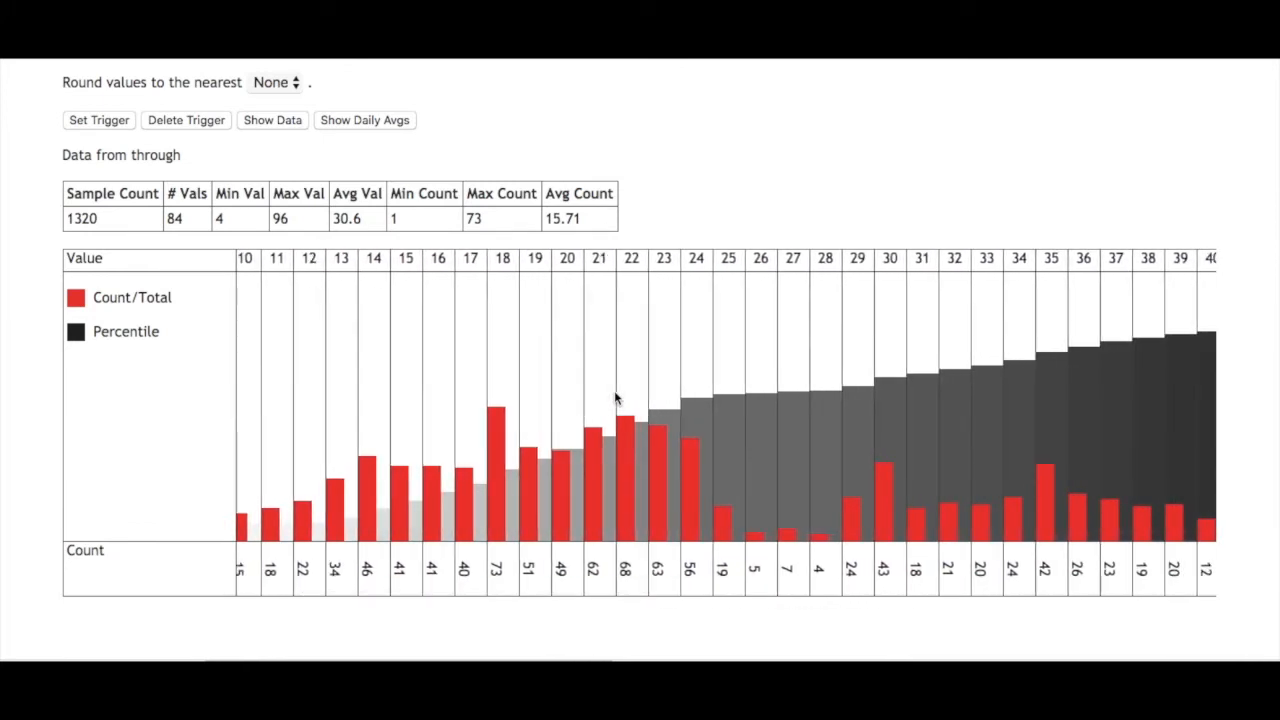
- Examine the percentage labels of the red count bars and the dark percentile bars across the stress values
{"action": "scroll", "coordinate": [615, 397], "scroll_direction": "right", "scroll_amount": 7}
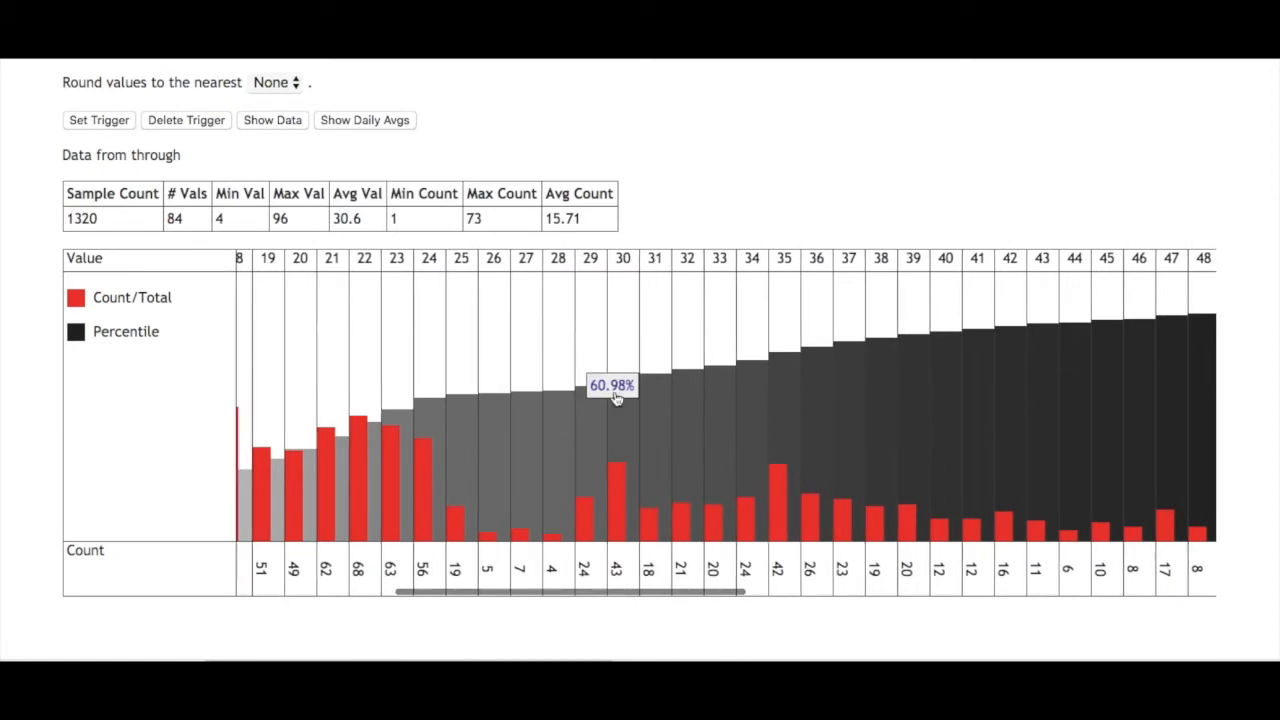
{"action": "scroll", "coordinate": [615, 397], "scroll_direction": "left", "scroll_amount": 10}
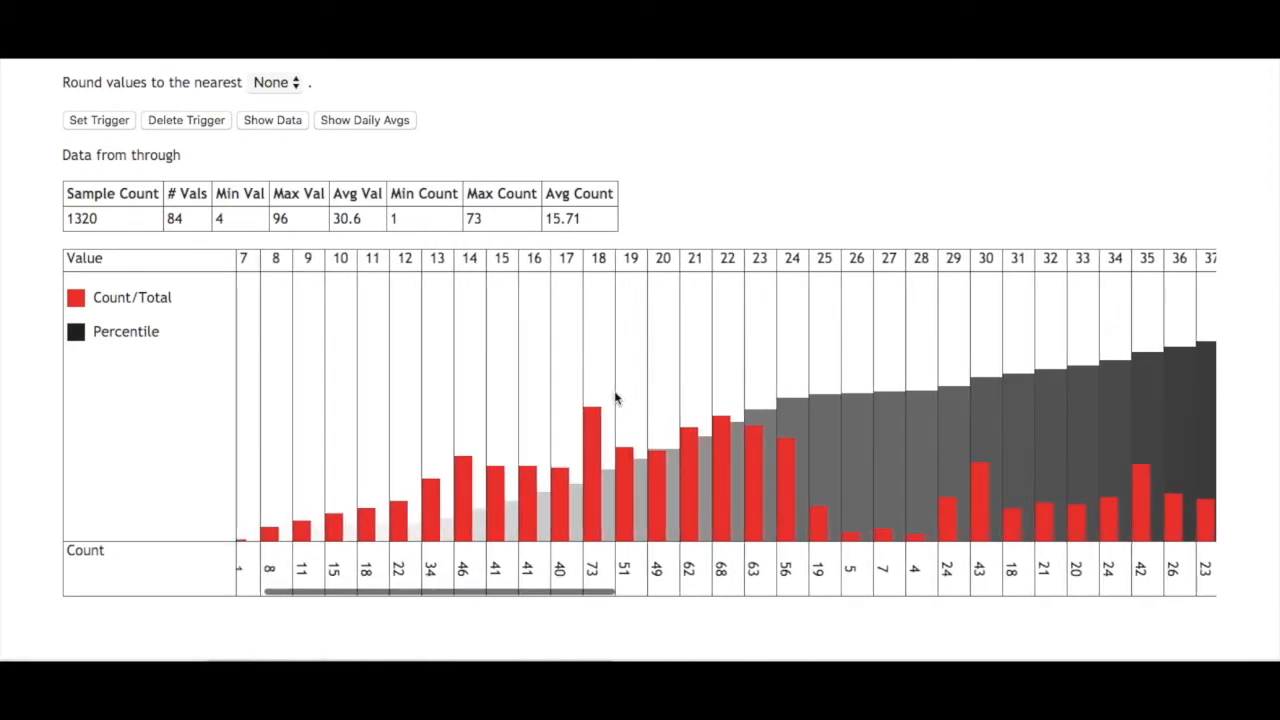
{"action": "scroll", "coordinate": [301, 463], "scroll_direction": "left", "scroll_amount": 2}
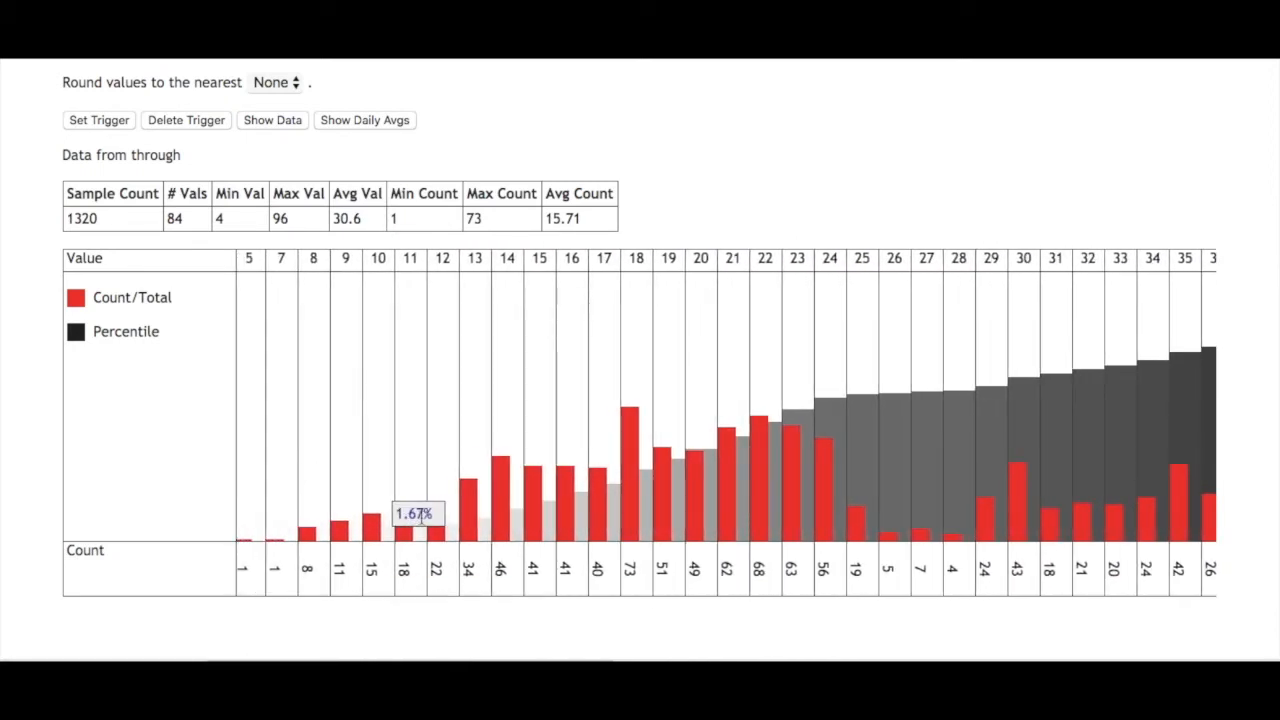
{"action": "mouse_move", "coordinate": [633, 438]}
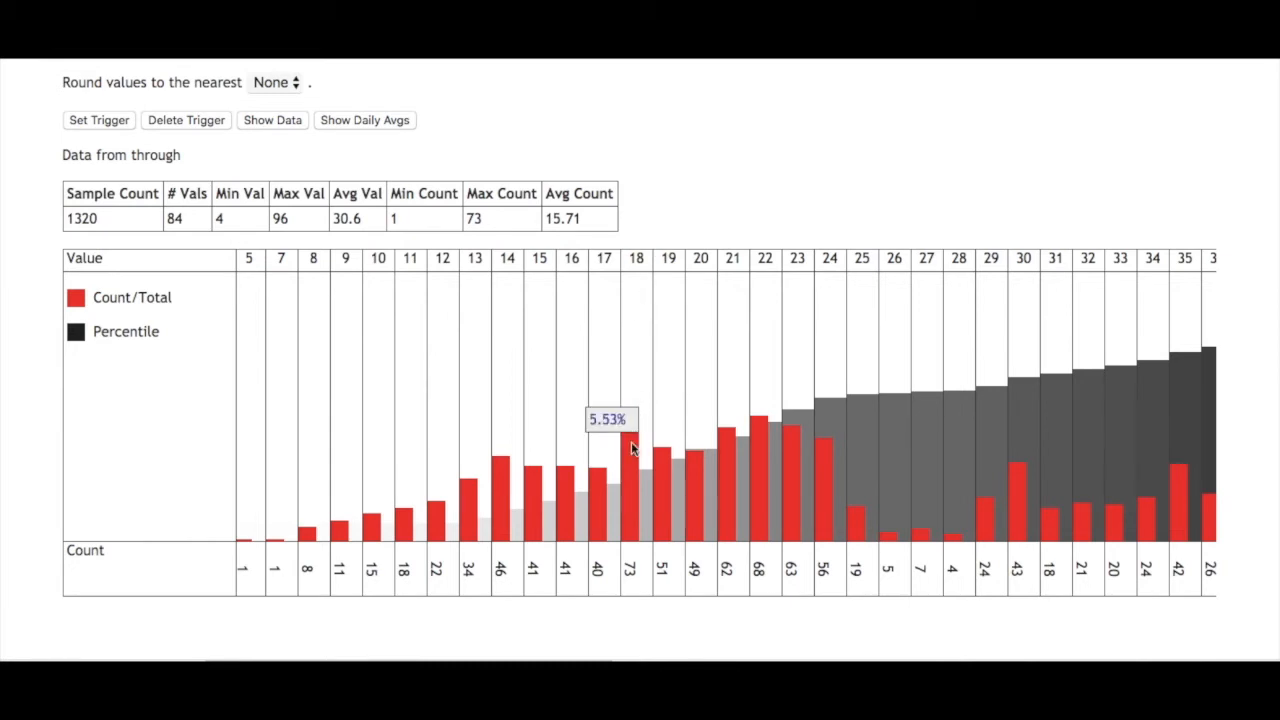
{"action": "scroll", "coordinate": [632, 448], "scroll_direction": "right", "scroll_amount": 6}
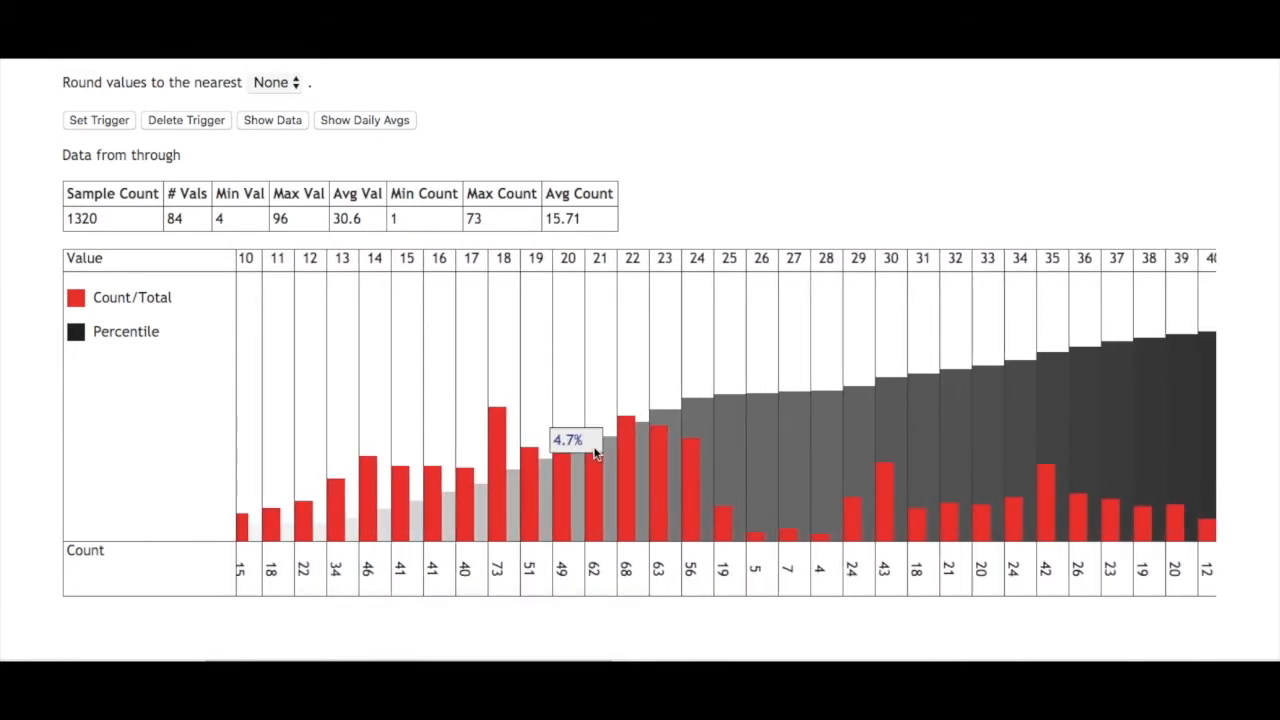
{"action": "scroll", "coordinate": [590, 456], "scroll_direction": "right", "scroll_amount": 1}
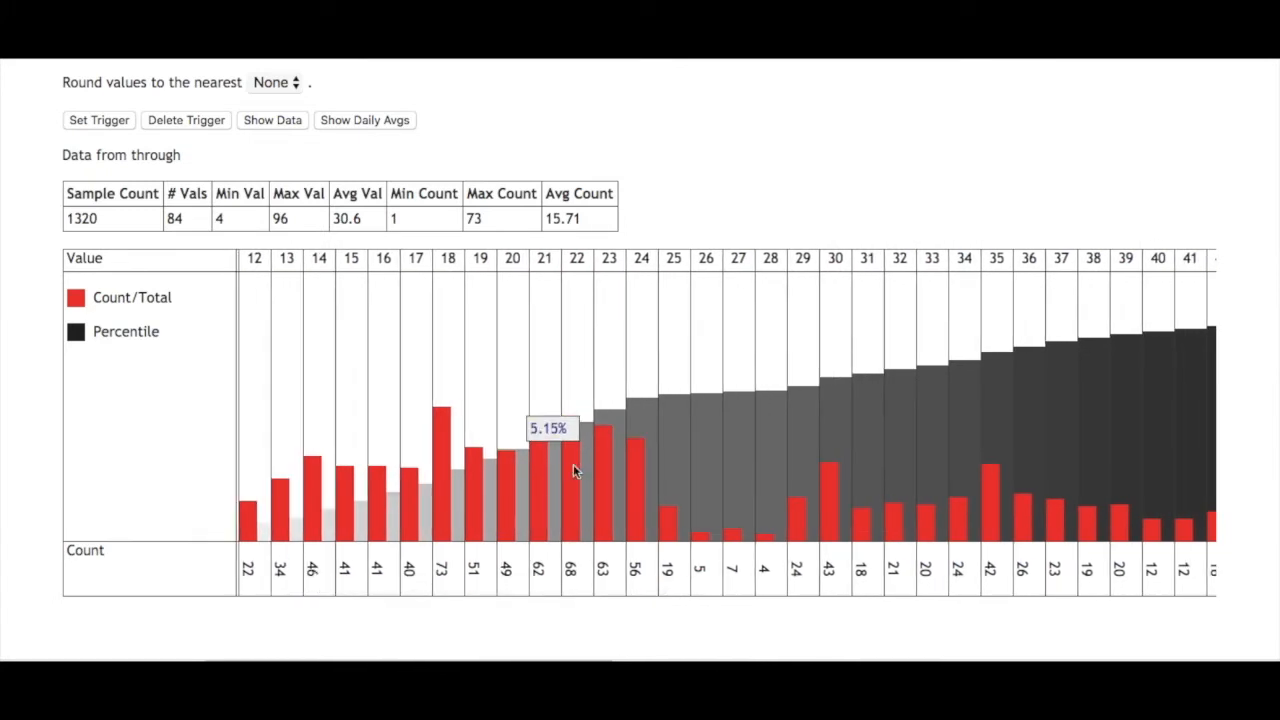
{"action": "mouse_move", "coordinate": [601, 475]}
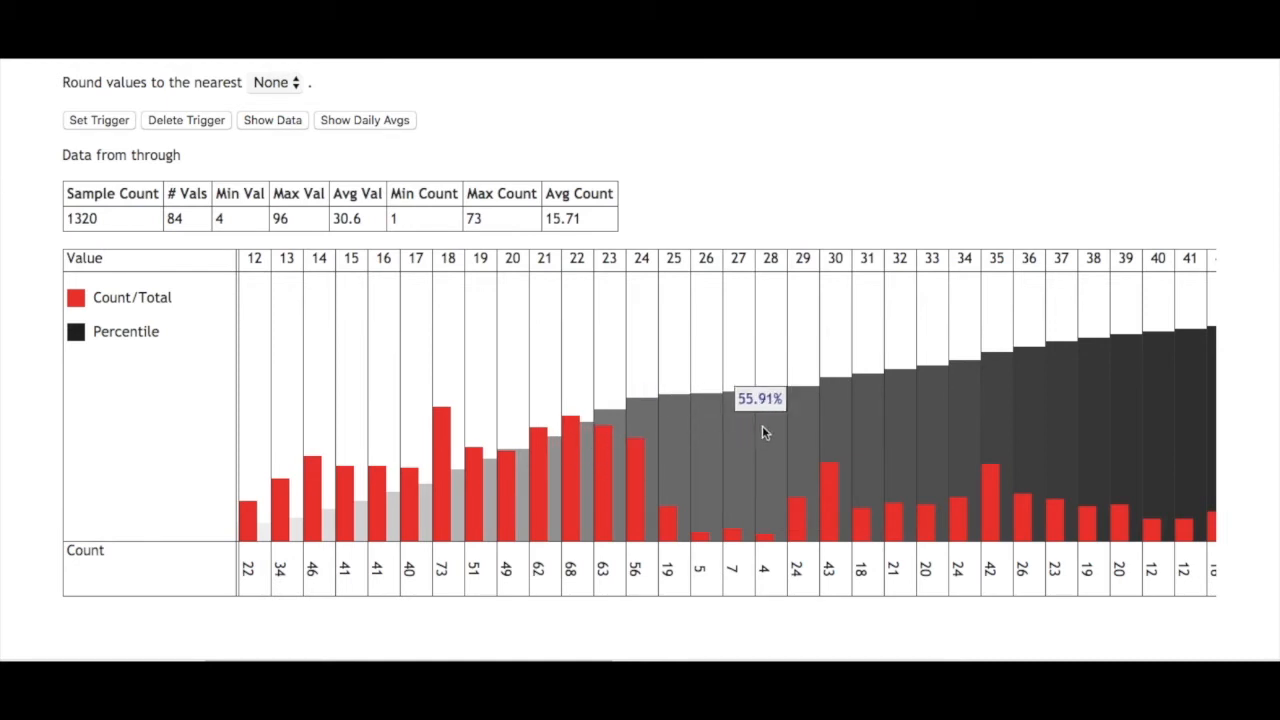
{"action": "scroll", "coordinate": [790, 422], "scroll_direction": "left", "scroll_amount": 5}
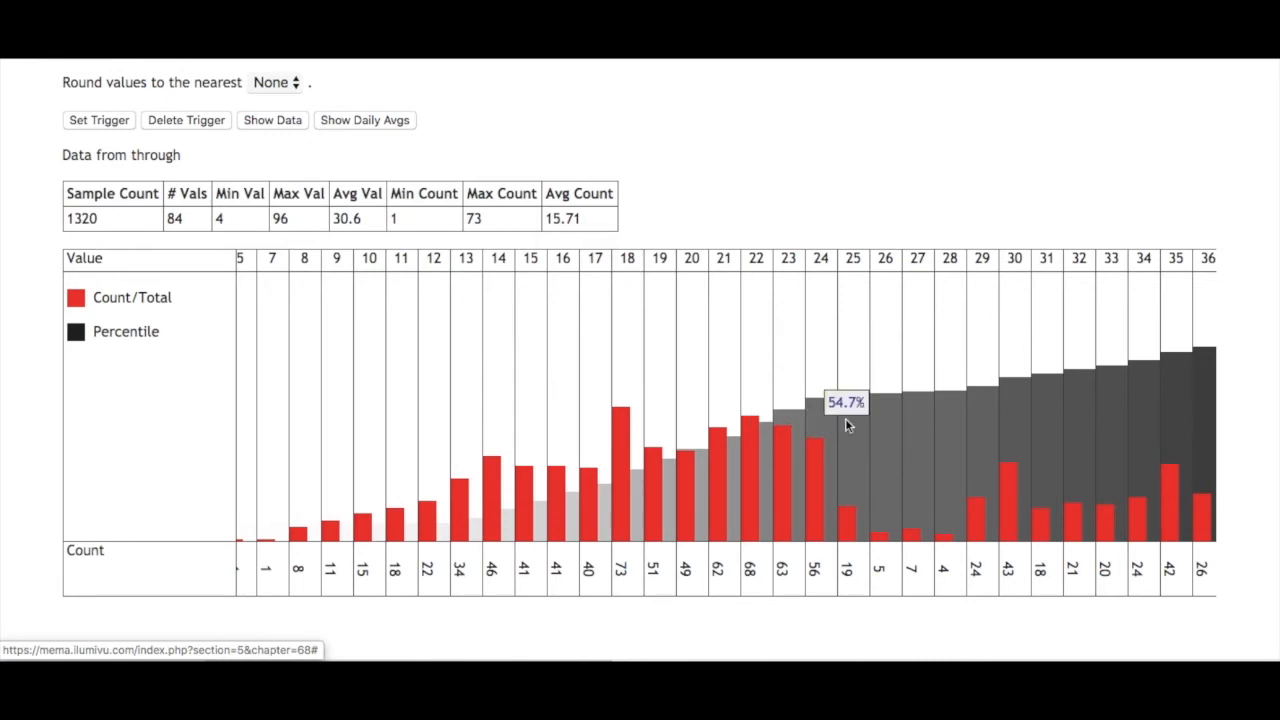
{"action": "scroll", "coordinate": [919, 415], "scroll_direction": "right", "scroll_amount": 8}
{"action": "scroll", "coordinate": [920, 423], "scroll_direction": "right", "scroll_amount": 5}
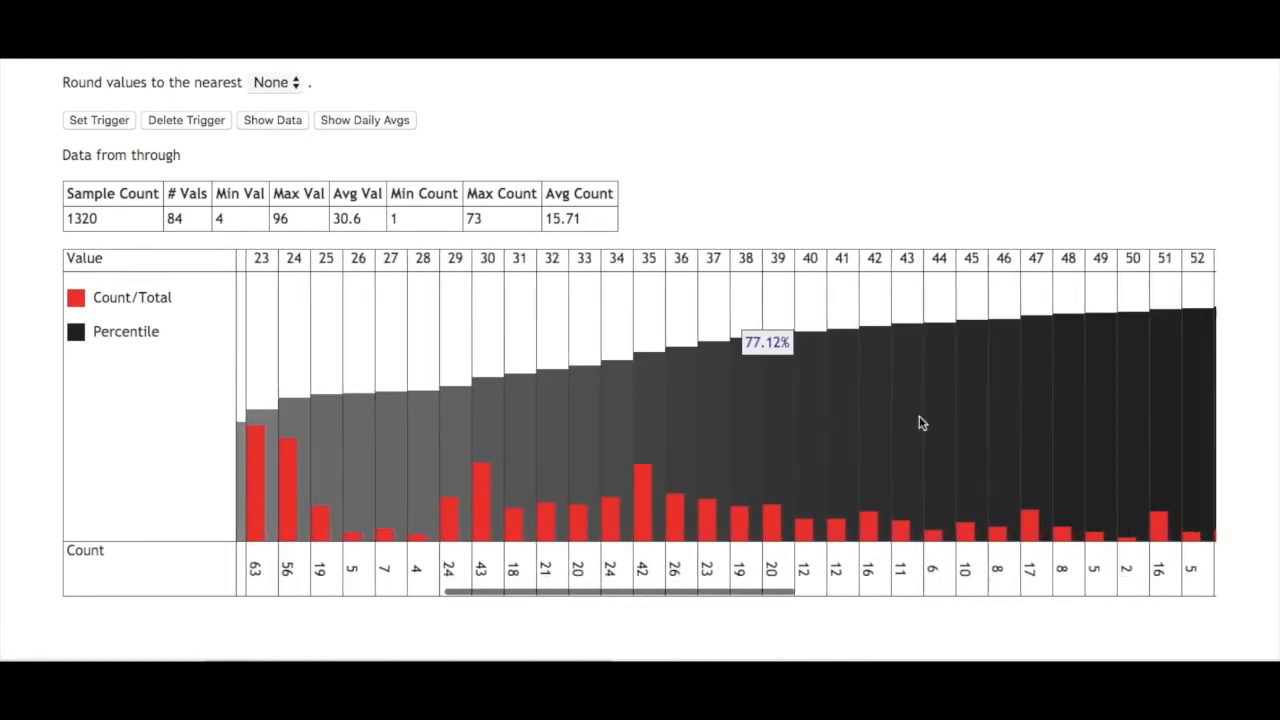
- Examine the percentile bars for the higher and lower stress values in the distribution chart
{"action": "scroll", "coordinate": [950, 433], "scroll_direction": "right", "scroll_amount": 2}
{"action": "scroll", "coordinate": [950, 433], "scroll_direction": "right", "scroll_amount": 7}
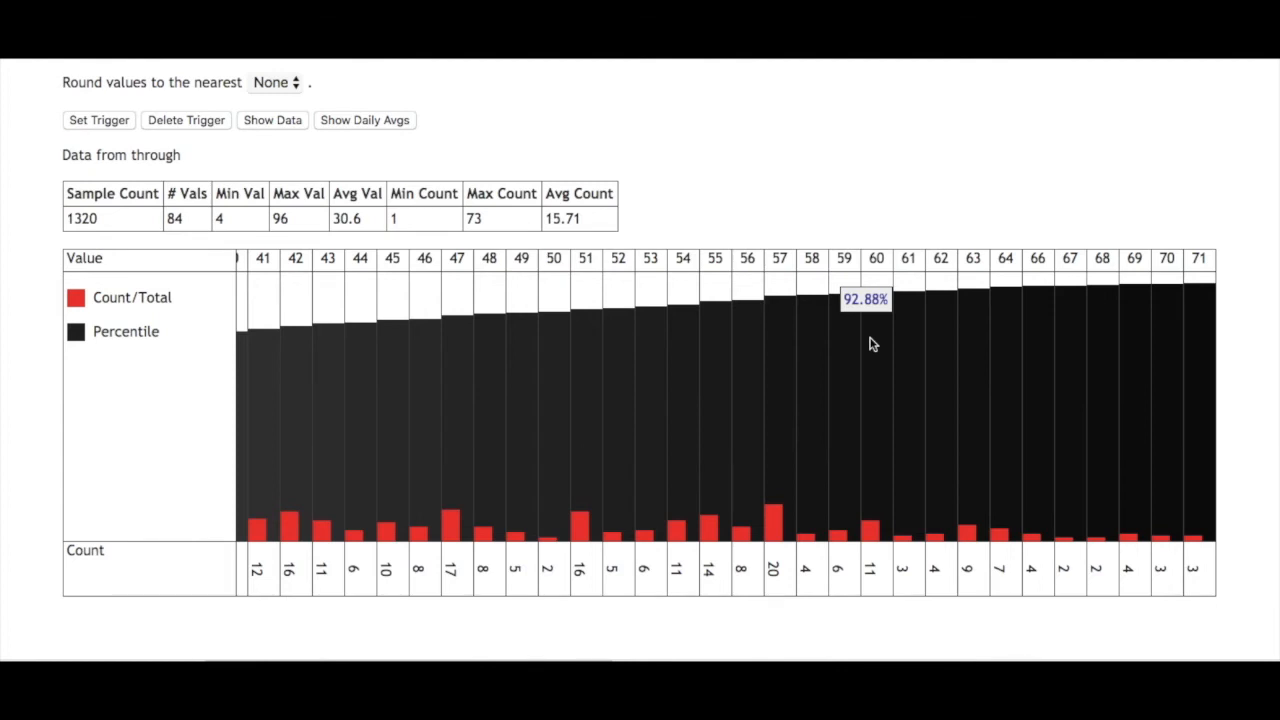
{"action": "scroll", "coordinate": [870, 344], "scroll_direction": "left", "scroll_amount": 5}
{"action": "scroll", "coordinate": [871, 346], "scroll_direction": "left", "scroll_amount": 1}
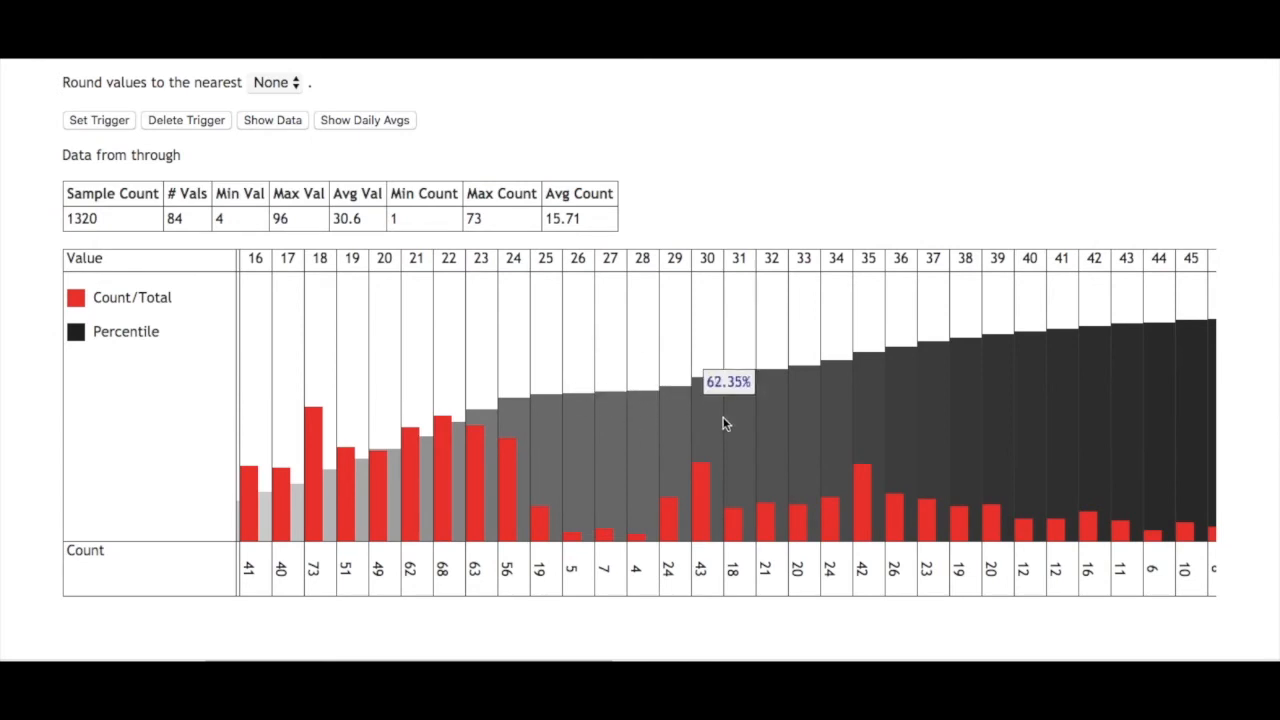
{"action": "scroll", "coordinate": [720, 420], "scroll_direction": "left", "scroll_amount": 2}
{"action": "scroll", "coordinate": [725, 424], "scroll_direction": "left", "scroll_amount": 1}
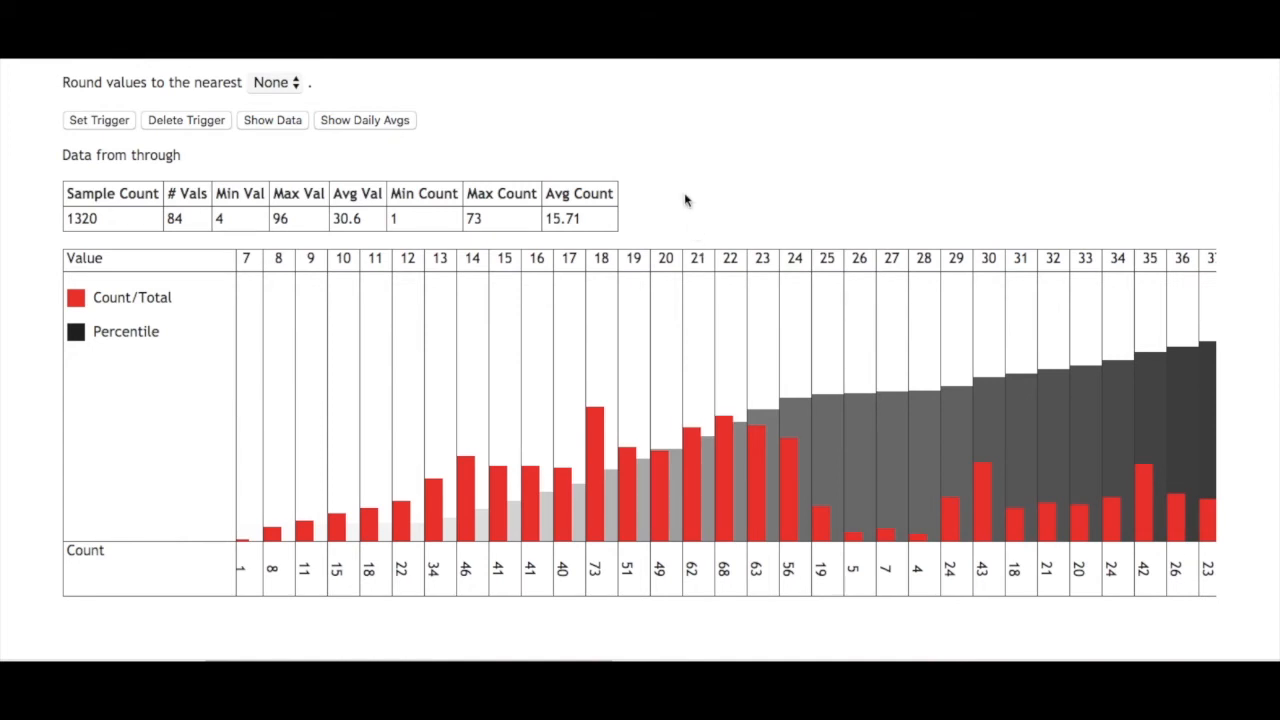
{"action": "scroll", "coordinate": [685, 200], "scroll_direction": "up", "scroll_amount": 2}
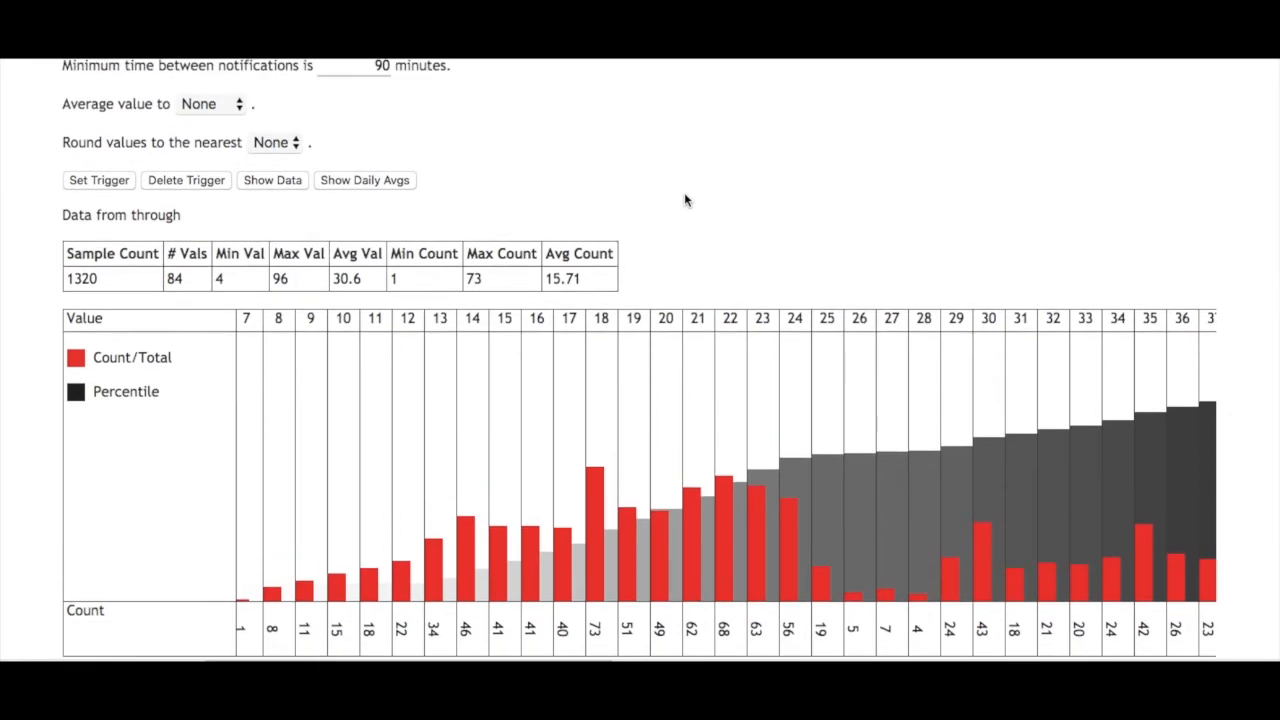
{"action": "scroll", "coordinate": [684, 200], "scroll_direction": "down", "scroll_amount": 1}
{"action": "scroll", "coordinate": [684, 200], "scroll_direction": "up", "scroll_amount": 1}
{"action": "scroll", "coordinate": [684, 200], "scroll_direction": "down", "scroll_amount": 2}
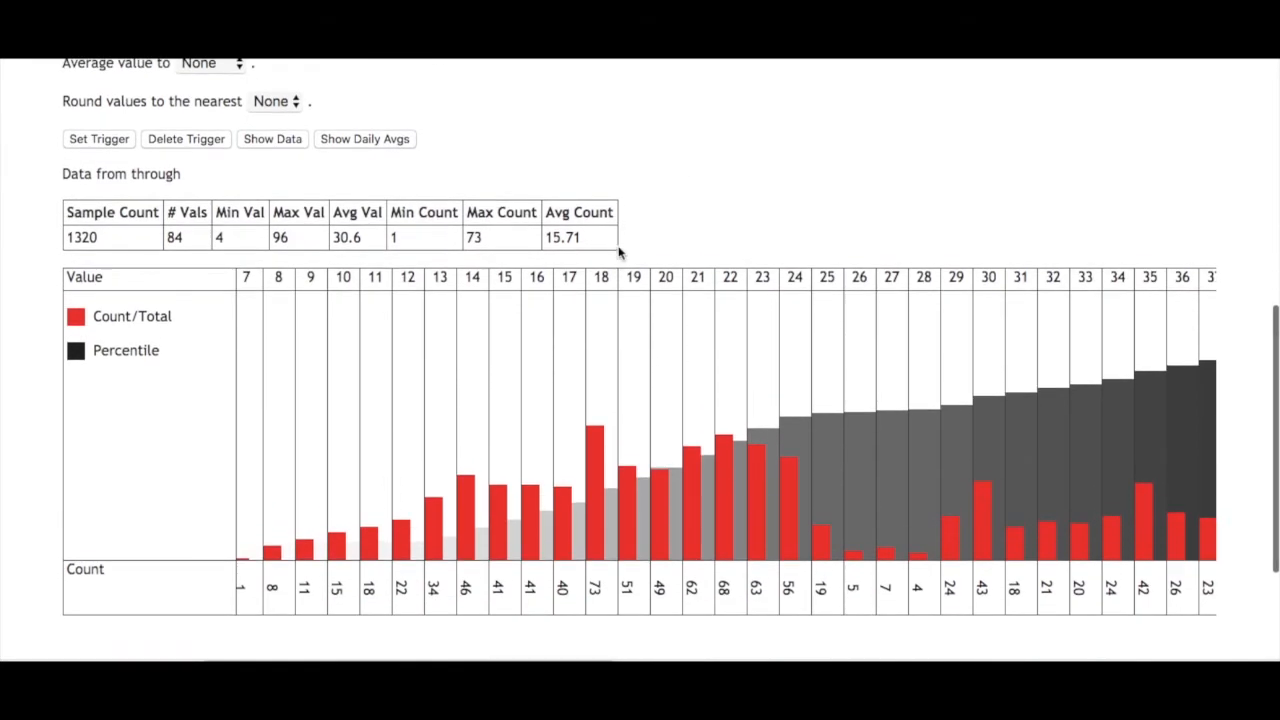
- Examine the percentile labels around stress values 22 to 26 to find the 50th percentile in the chart
{"action": "scroll", "coordinate": [813, 387], "scroll_direction": "right", "scroll_amount": 1}
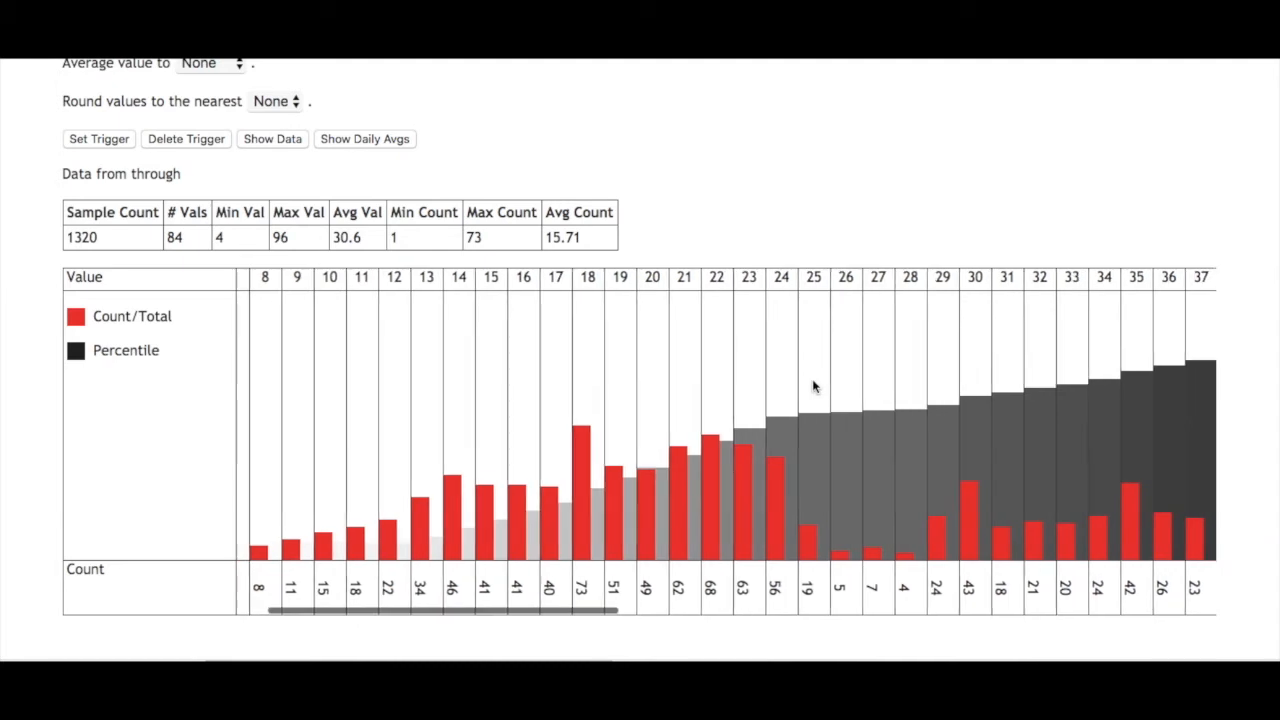
{"action": "scroll", "coordinate": [813, 387], "scroll_direction": "right", "scroll_amount": 3}
{"action": "mouse_move", "coordinate": [677, 441]}
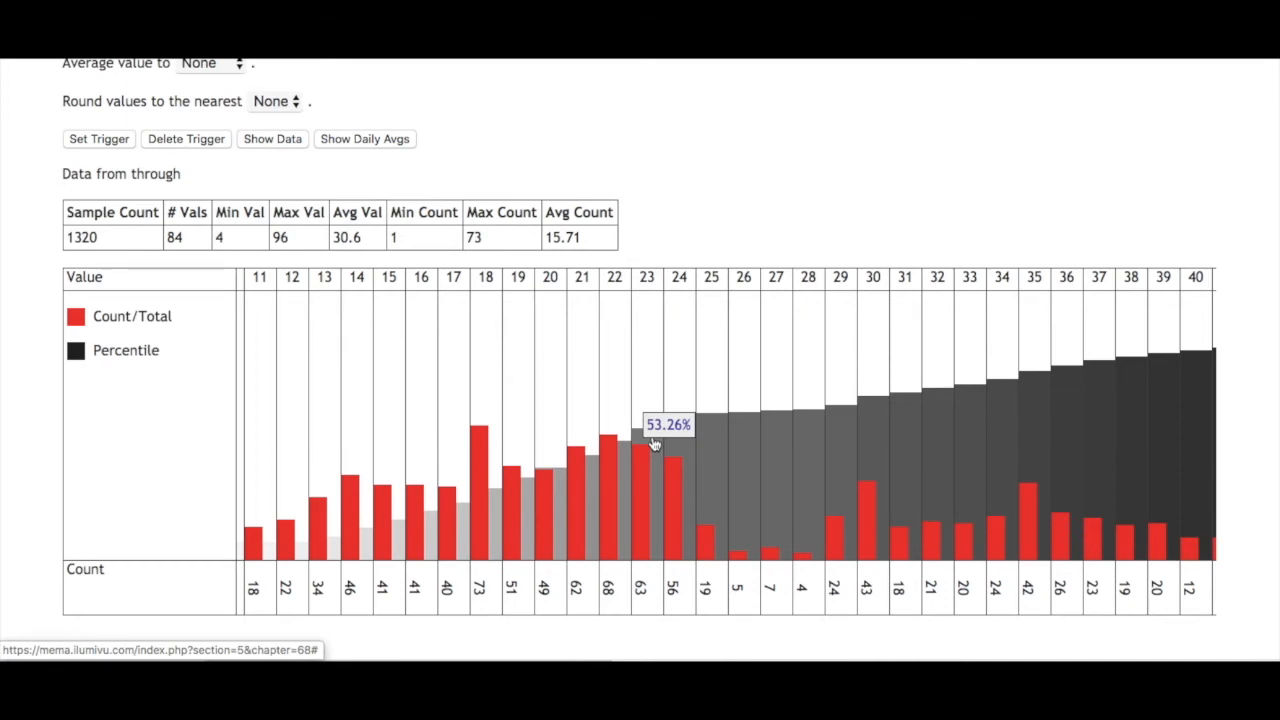
{"action": "mouse_move", "coordinate": [642, 469]}
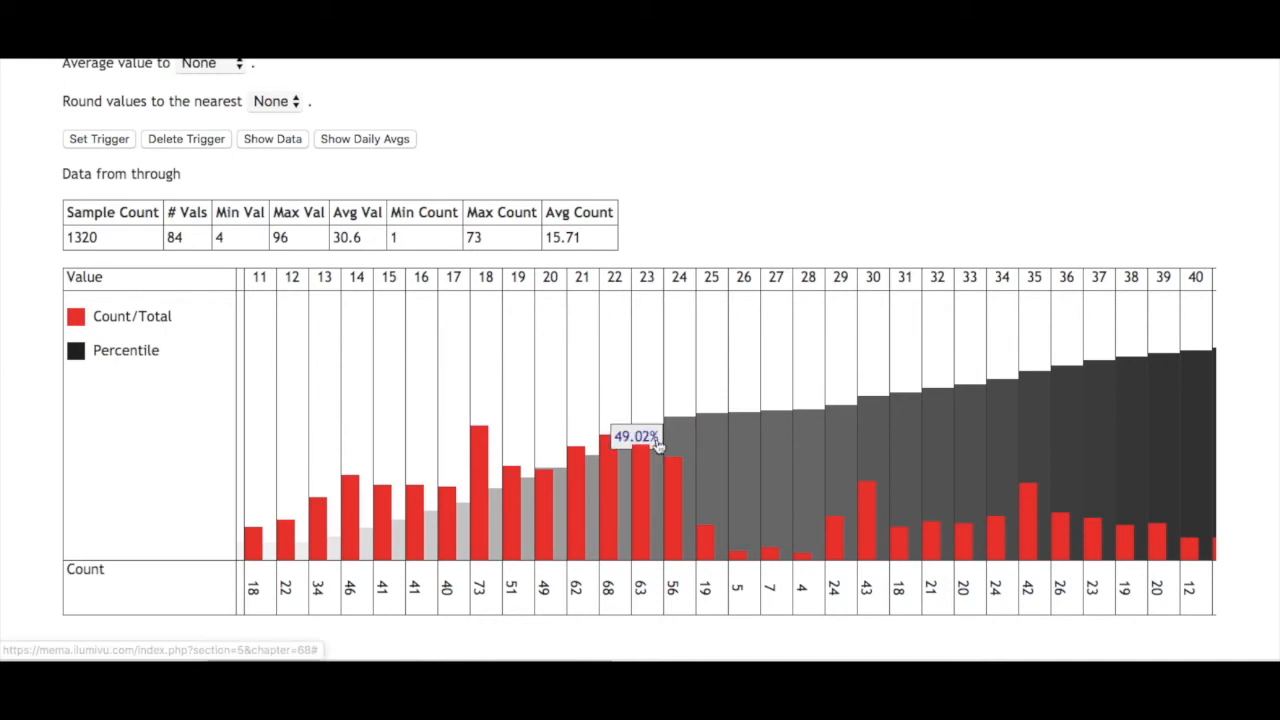
{"action": "scroll", "coordinate": [650, 177], "scroll_direction": "up", "scroll_amount": 1}
{"action": "scroll", "coordinate": [650, 177], "scroll_direction": "up", "scroll_amount": 4}
{"action": "scroll", "coordinate": [650, 190], "scroll_direction": "down", "scroll_amount": 4}
{"action": "scroll", "coordinate": [641, 403], "scroll_direction": "down", "scroll_amount": 2}
{"action": "mouse_move", "coordinate": [689, 407]}
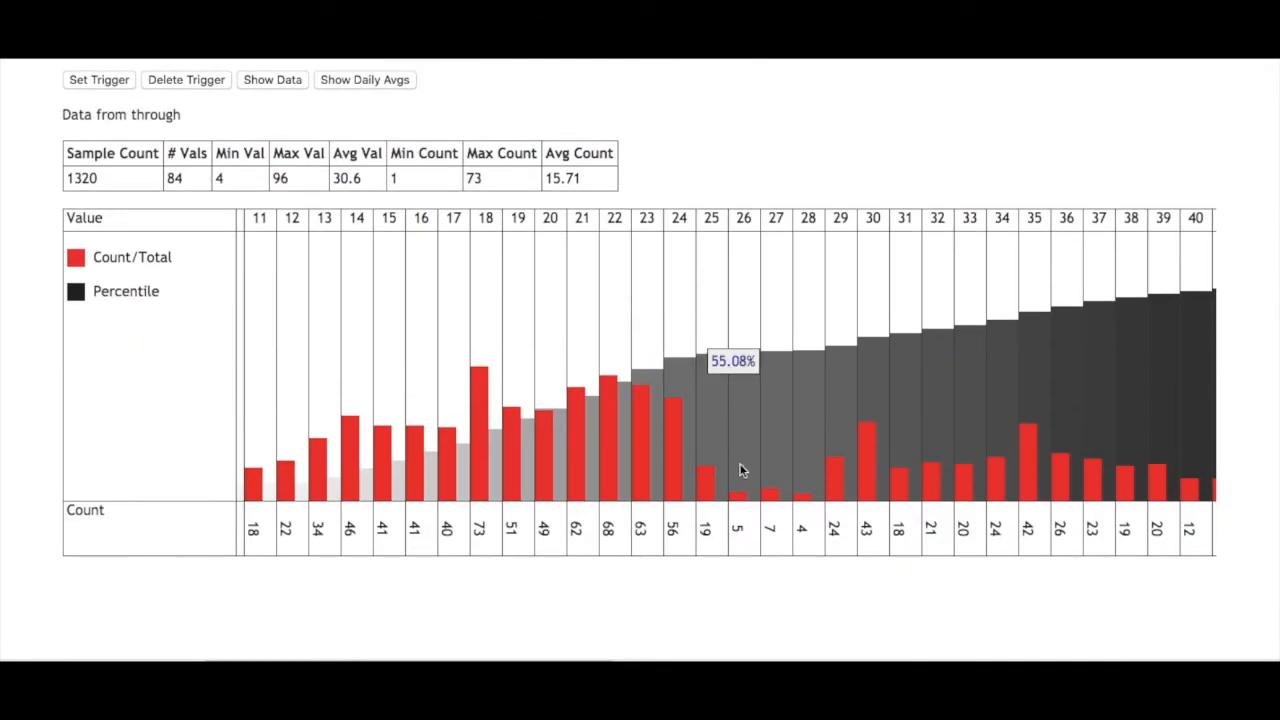
- Set the survey trigger's percentile threshold to 50
{"action": "scroll", "coordinate": [637, 194], "scroll_direction": "up", "scroll_amount": 6}
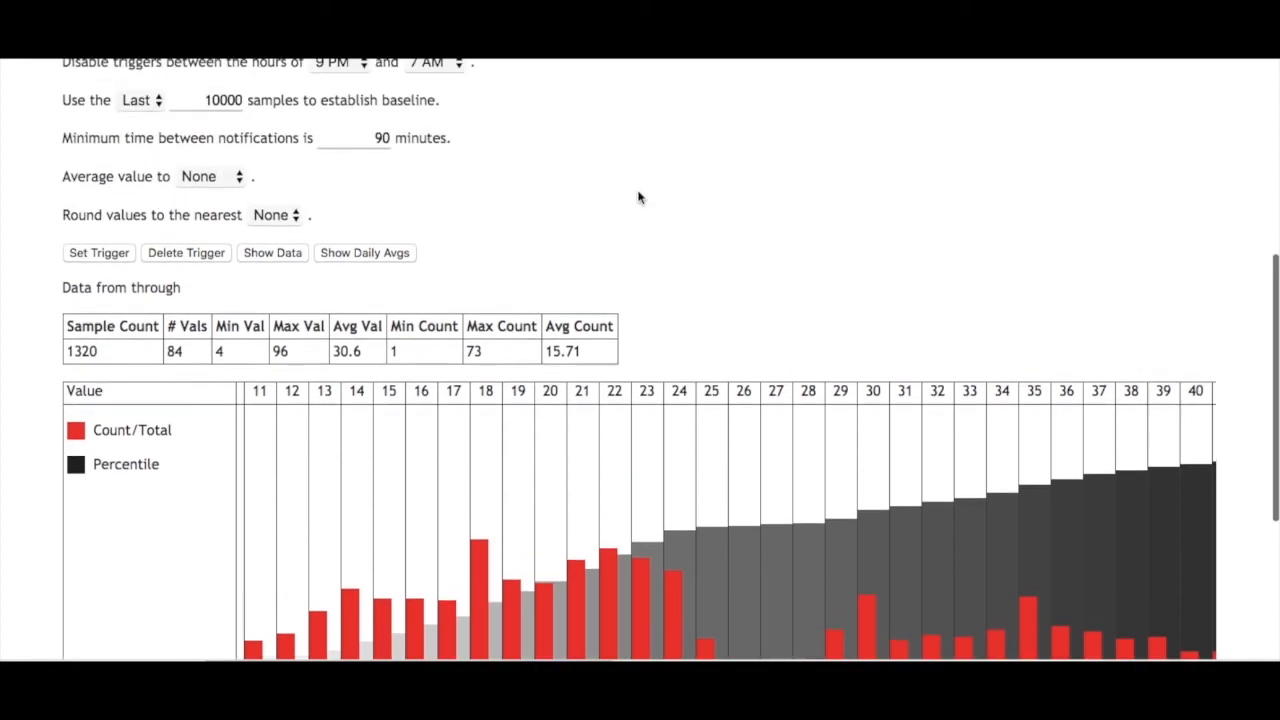
{"action": "scroll", "coordinate": [637, 193], "scroll_direction": "up", "scroll_amount": 1}
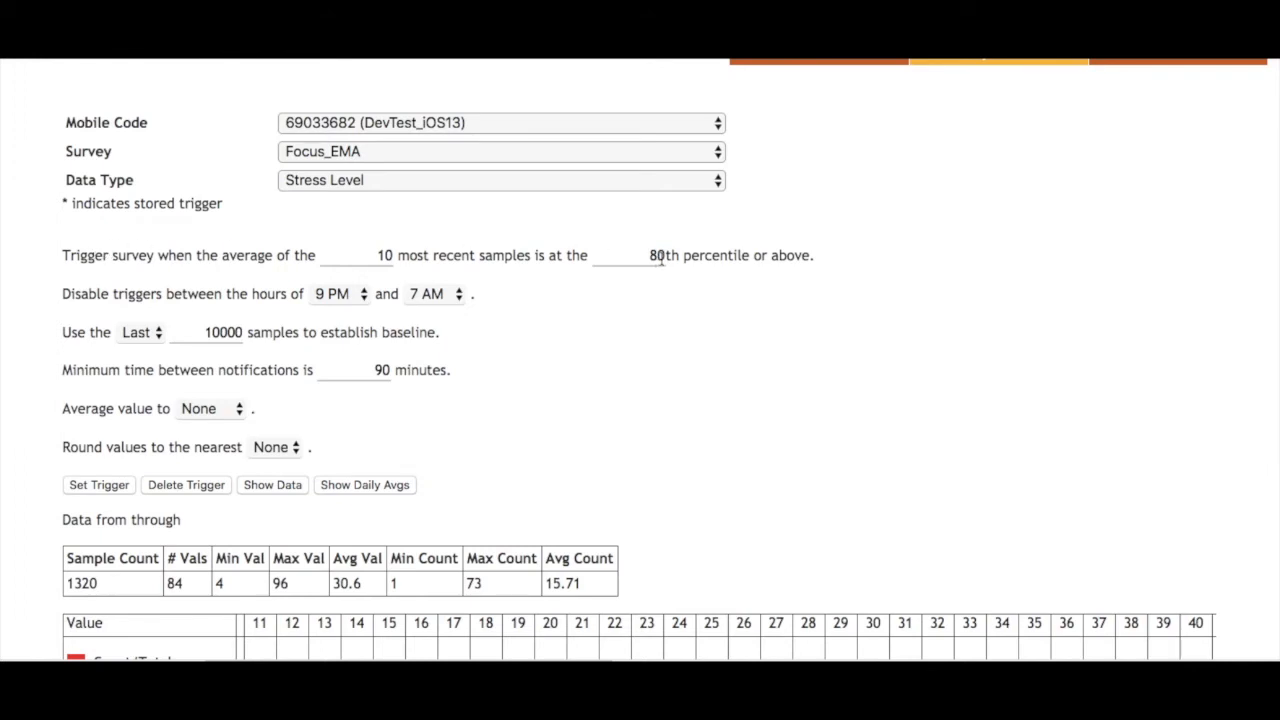
{"action": "left_click_drag", "start_coordinate": [664, 257], "coordinate": [649, 256]}
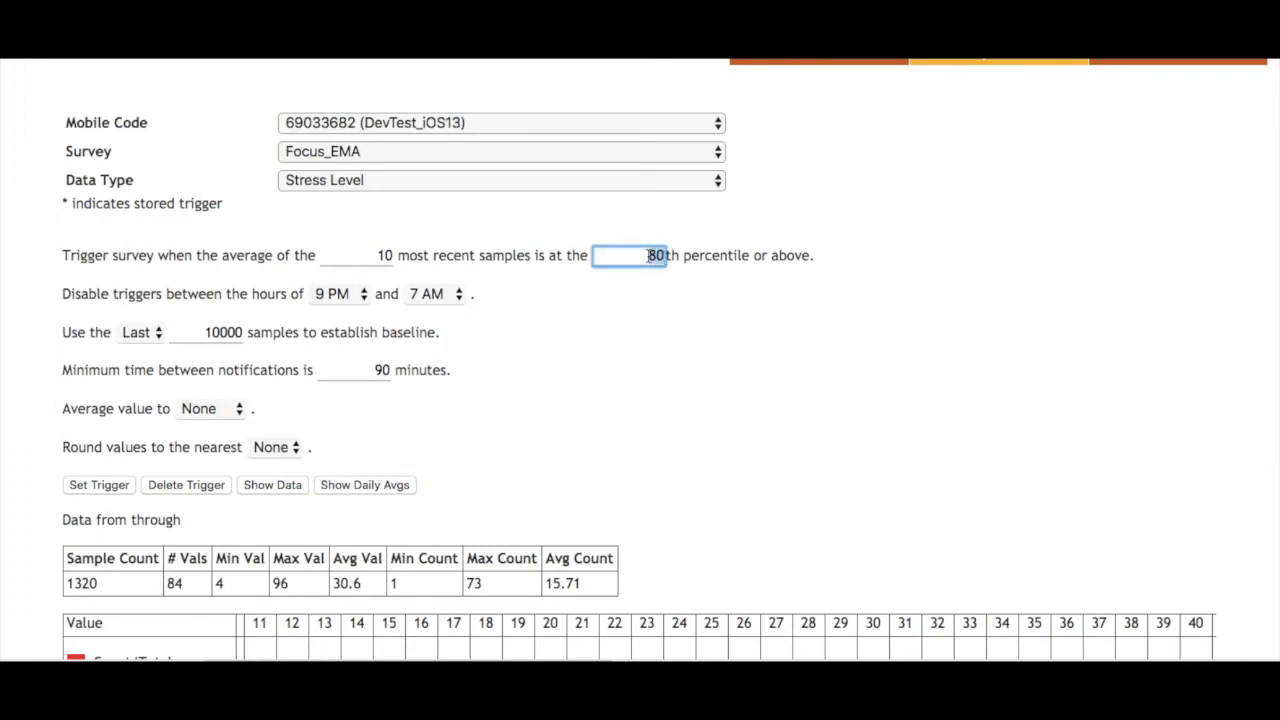
{"action": "type", "text": "50"}
{"action": "left_click", "coordinate": [766, 340]}
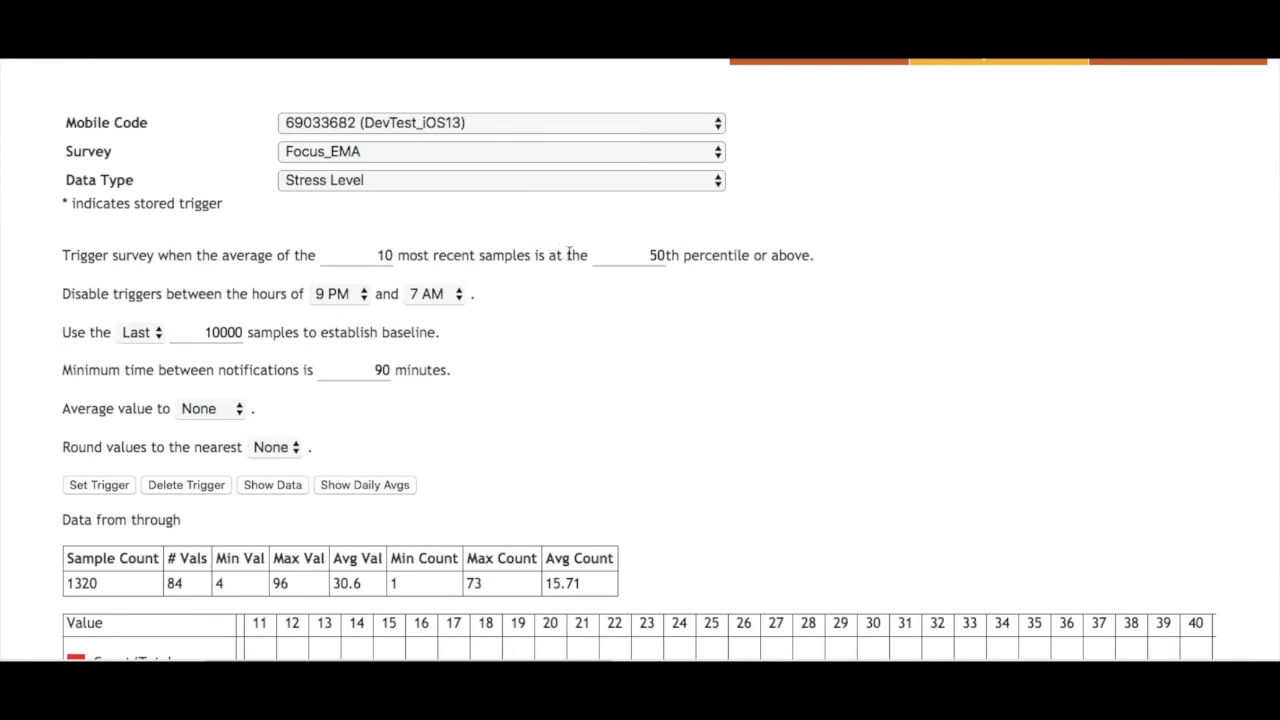
- Review the number of most recent samples averaged for the trigger, together with its percentile threshold
{"action": "left_click", "coordinate": [383, 253]}
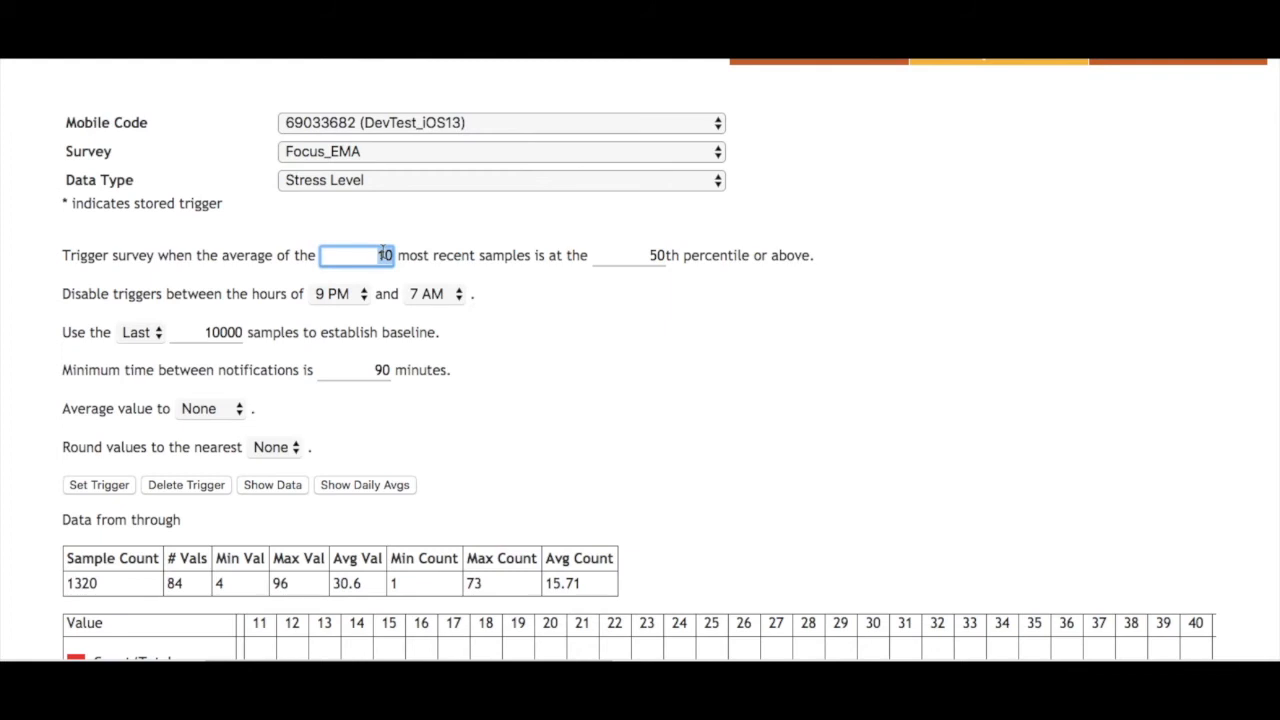
{"action": "left_click", "coordinate": [390, 222]}
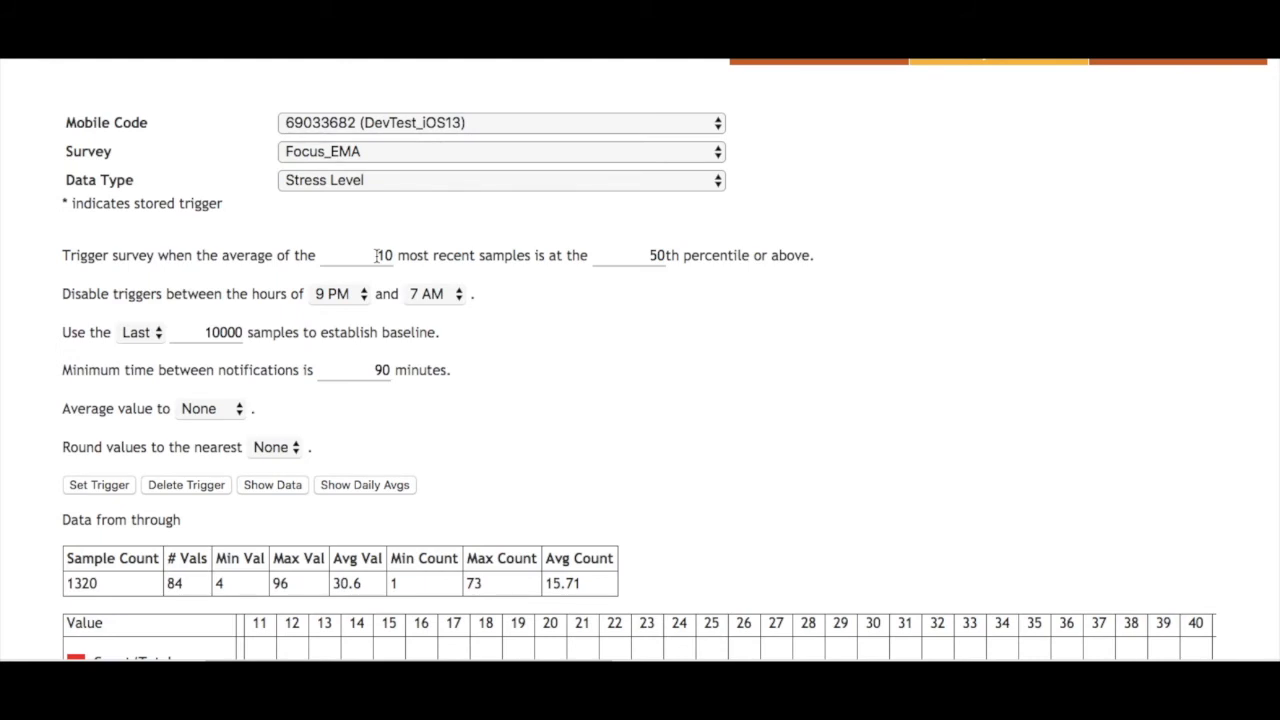
{"action": "double_click", "coordinate": [378, 256]}
{"action": "left_click", "coordinate": [571, 427]}
{"action": "scroll", "coordinate": [571, 427], "scroll_direction": "down", "scroll_amount": 2}
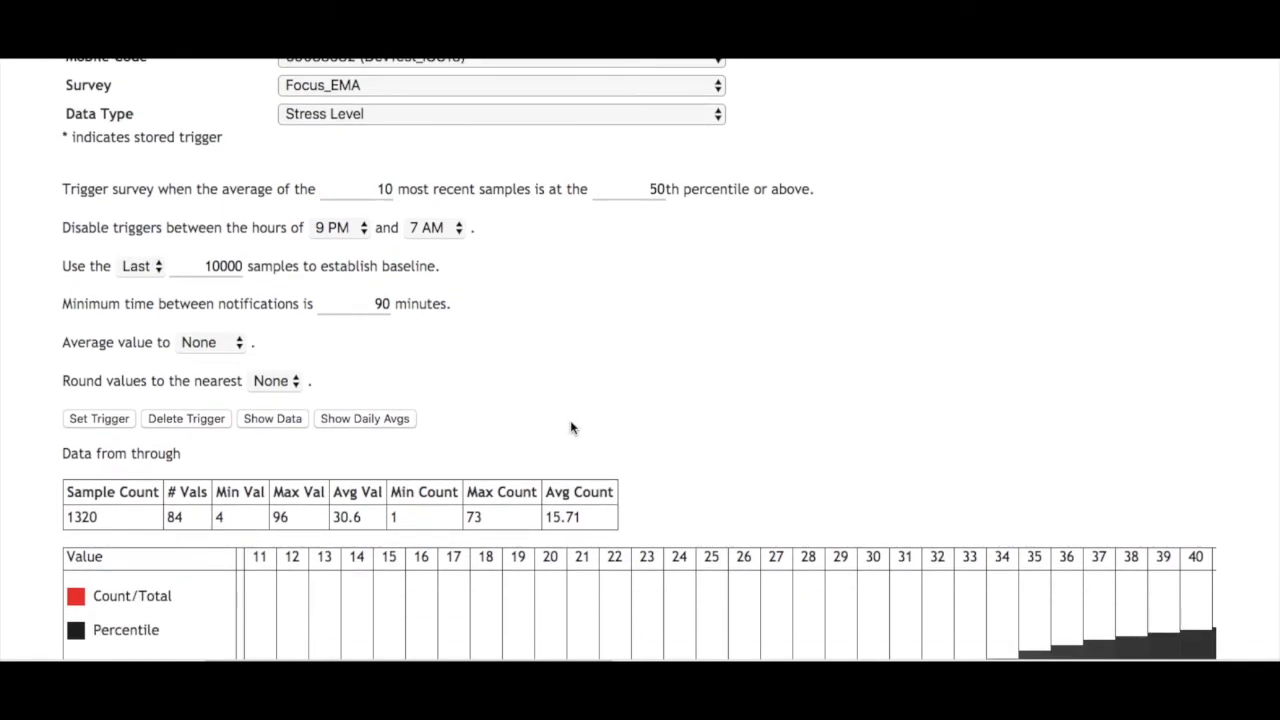
{"action": "scroll", "coordinate": [571, 427], "scroll_direction": "up", "scroll_amount": 3}
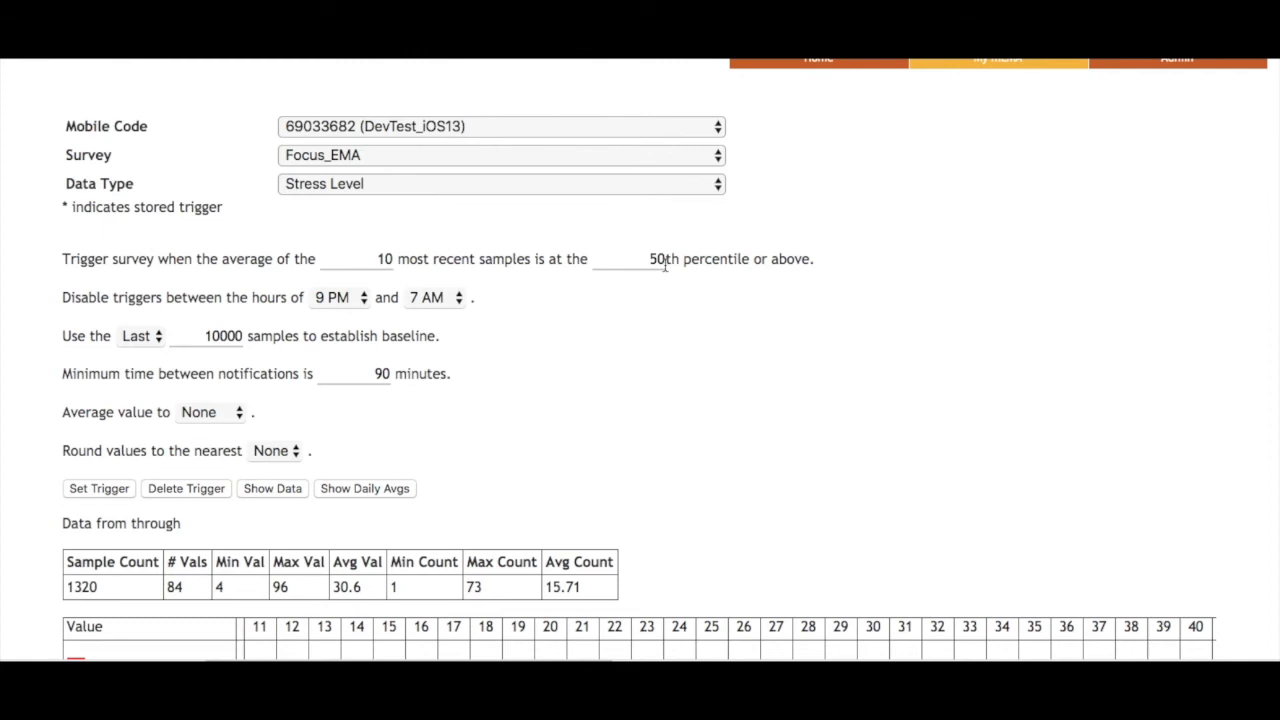
{"action": "scroll", "coordinate": [665, 262], "scroll_direction": "down", "scroll_amount": 1}
- Keep 9 PM and 7 AM as the hours between which triggers are disabled
{"action": "left_click", "coordinate": [347, 262]}
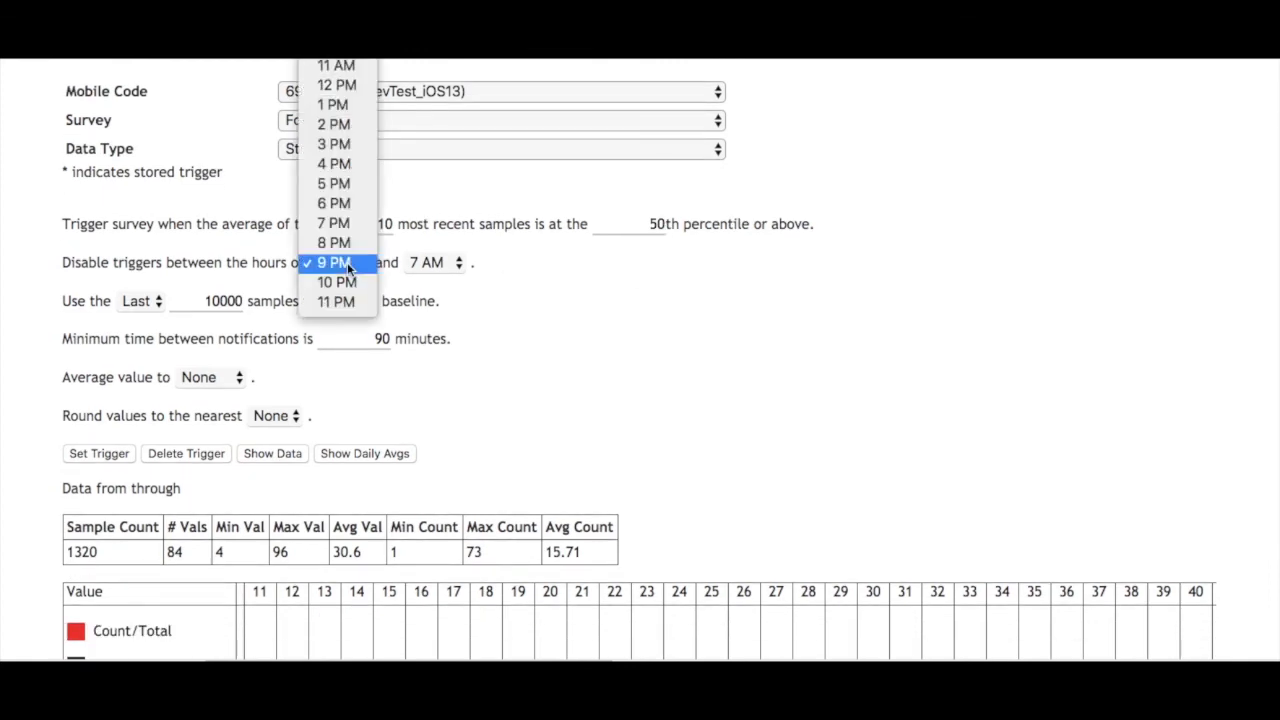
{"action": "left_click", "coordinate": [347, 262]}
{"action": "left_click", "coordinate": [438, 264]}
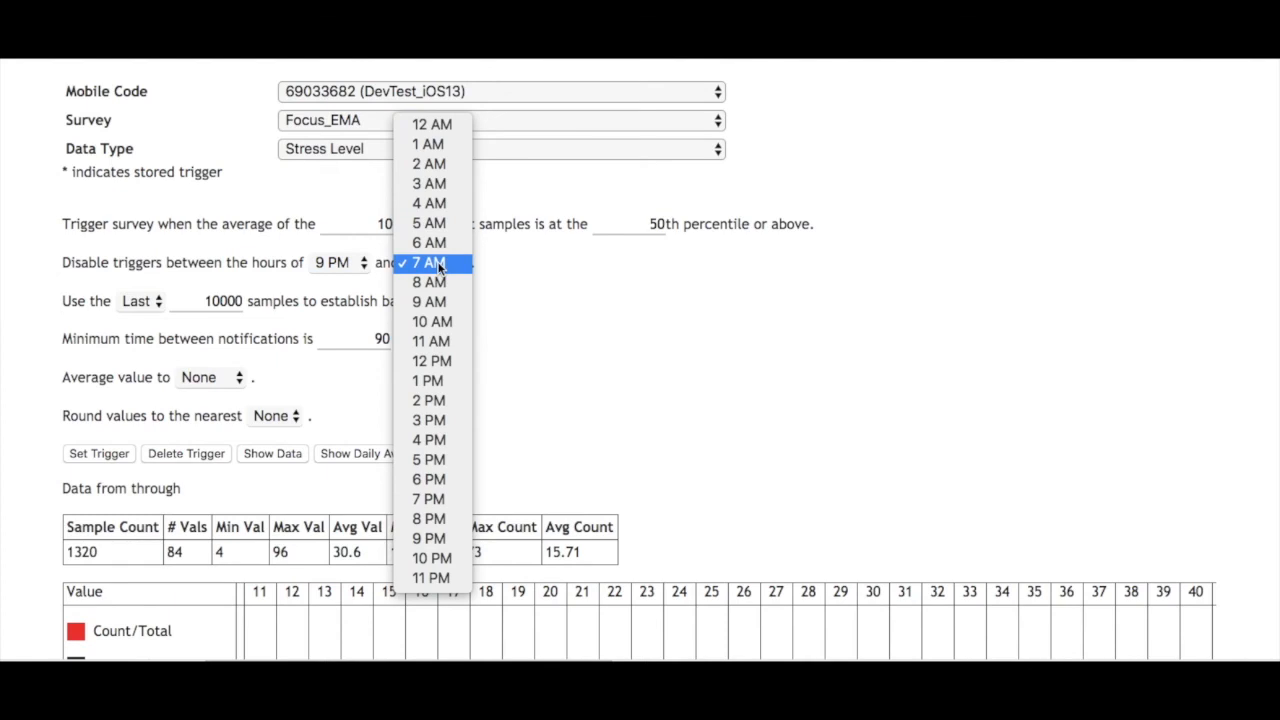
{"action": "left_click", "coordinate": [438, 264]}
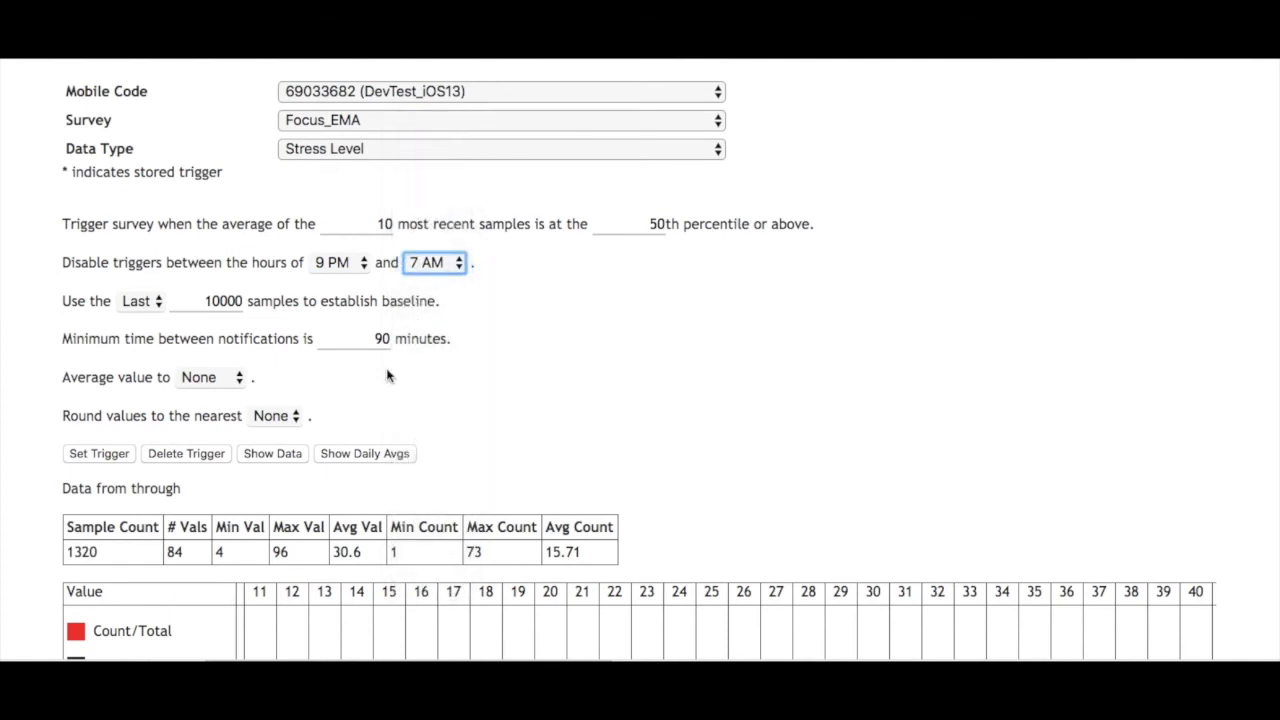
- Keep the Last option for the baseline samples and review the baseline sample count
{"action": "scroll", "coordinate": [60, 366], "scroll_direction": "down", "scroll_amount": 3}
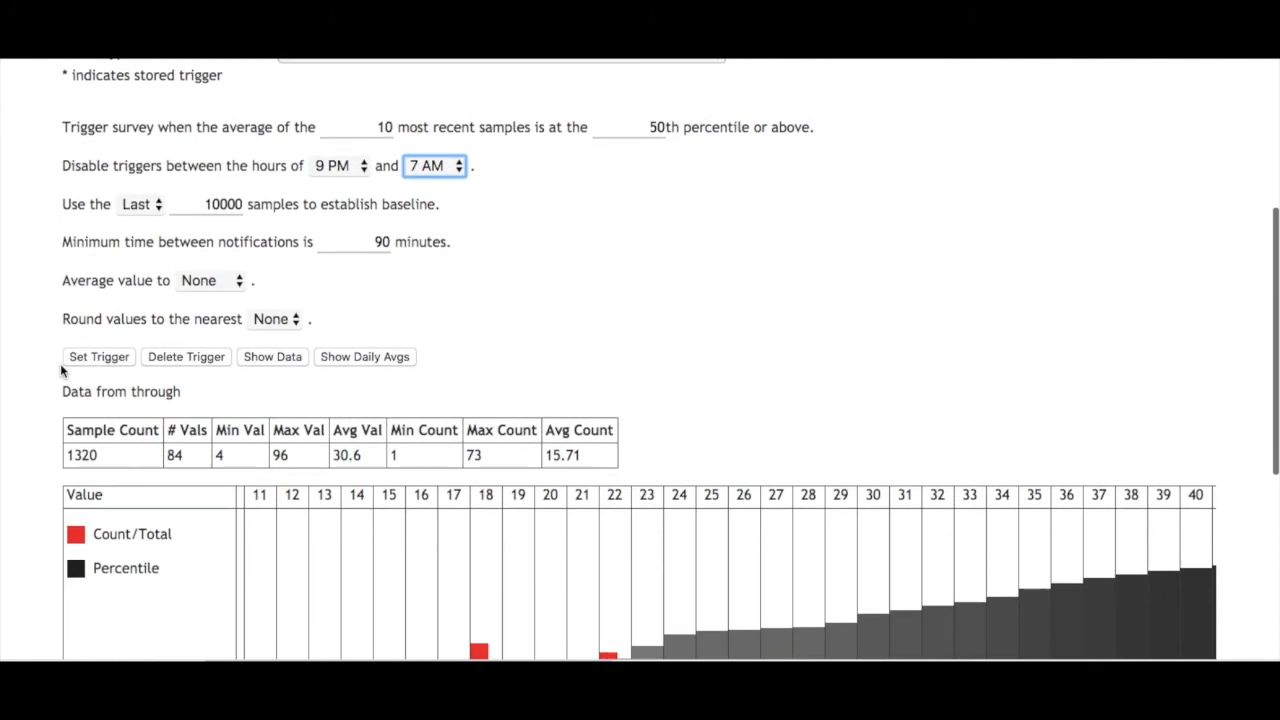
{"action": "left_click", "coordinate": [156, 204]}
{"action": "left_click", "coordinate": [156, 204]}
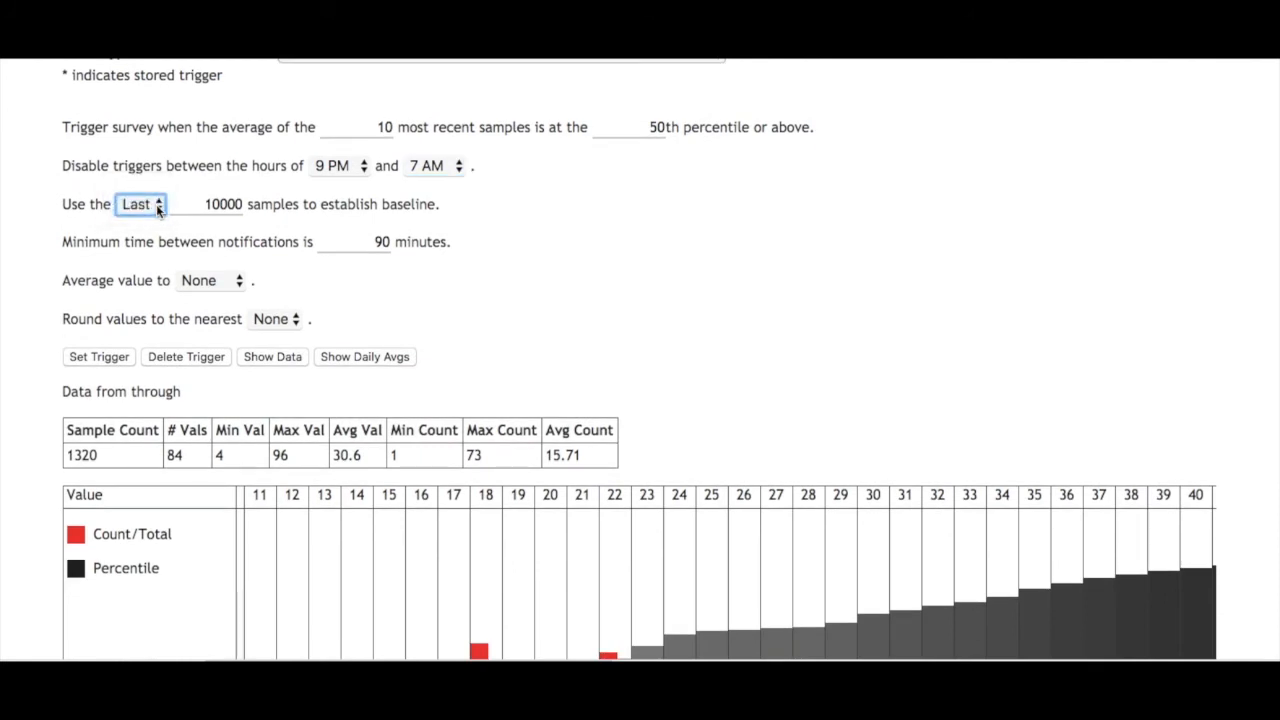
{"action": "double_click", "coordinate": [223, 205]}
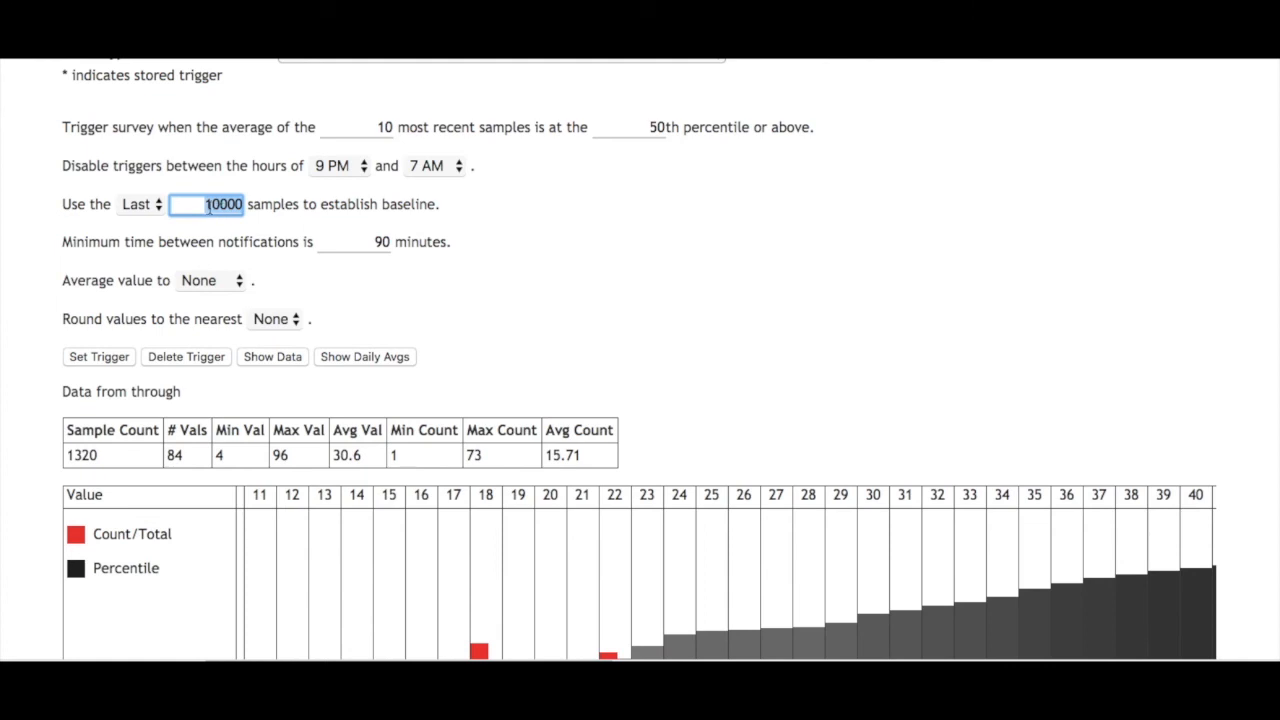
{"action": "left_click", "coordinate": [146, 205]}
{"action": "left_click", "coordinate": [146, 205]}
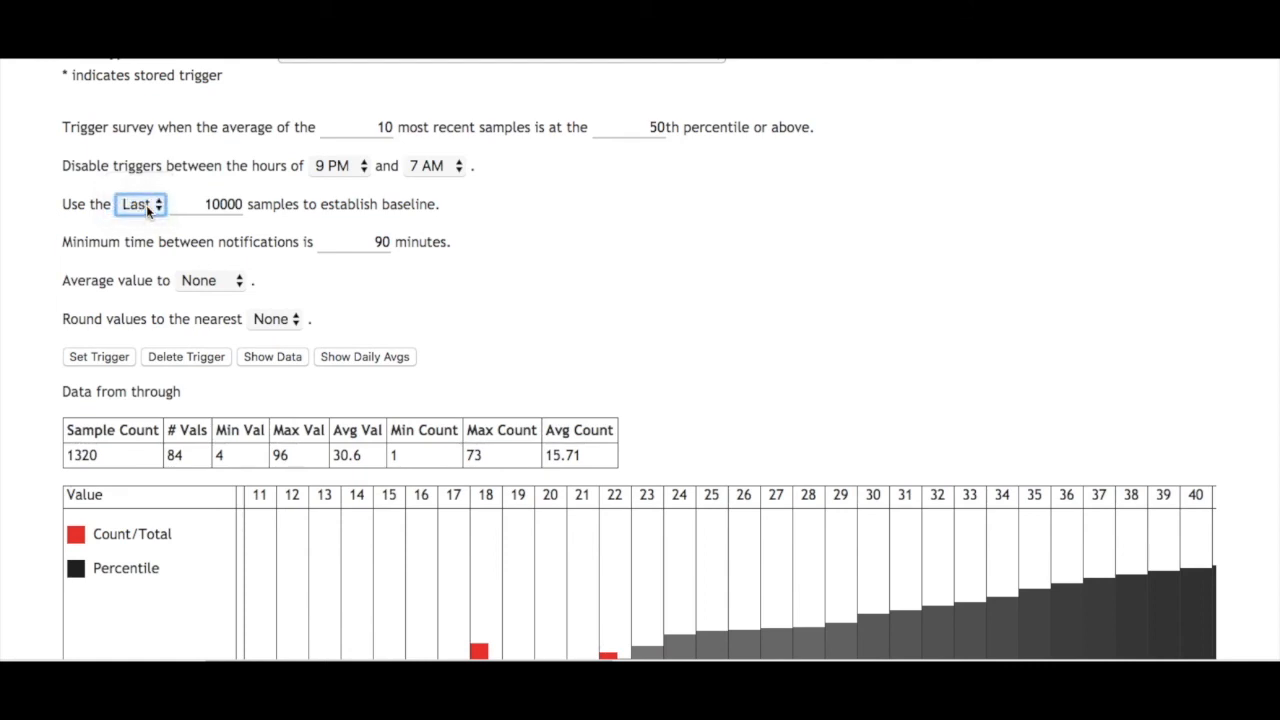
{"action": "left_click", "coordinate": [574, 262]}
{"action": "scroll", "coordinate": [336, 244], "scroll_direction": "up", "scroll_amount": 1}
{"action": "scroll", "coordinate": [336, 244], "scroll_direction": "up", "scroll_amount": 1}
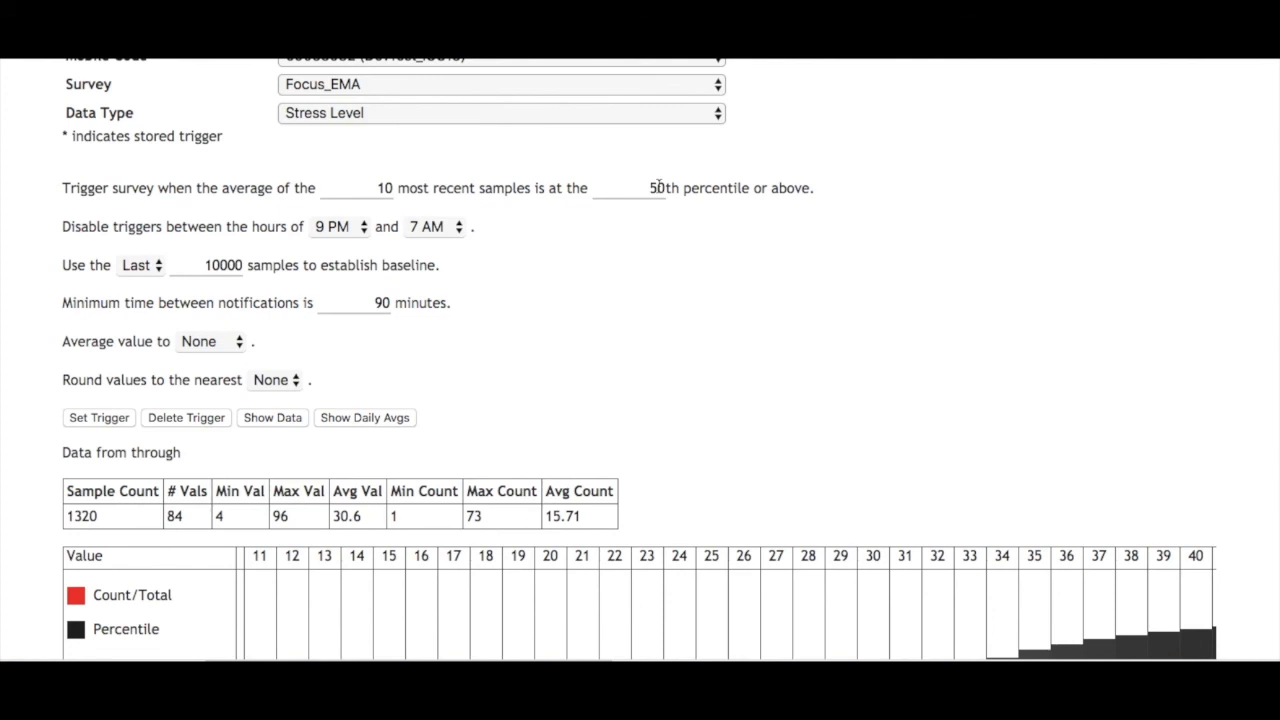
- Review the minimum time between notifications and the averaging and rounding settings
{"action": "left_click", "coordinate": [382, 303]}
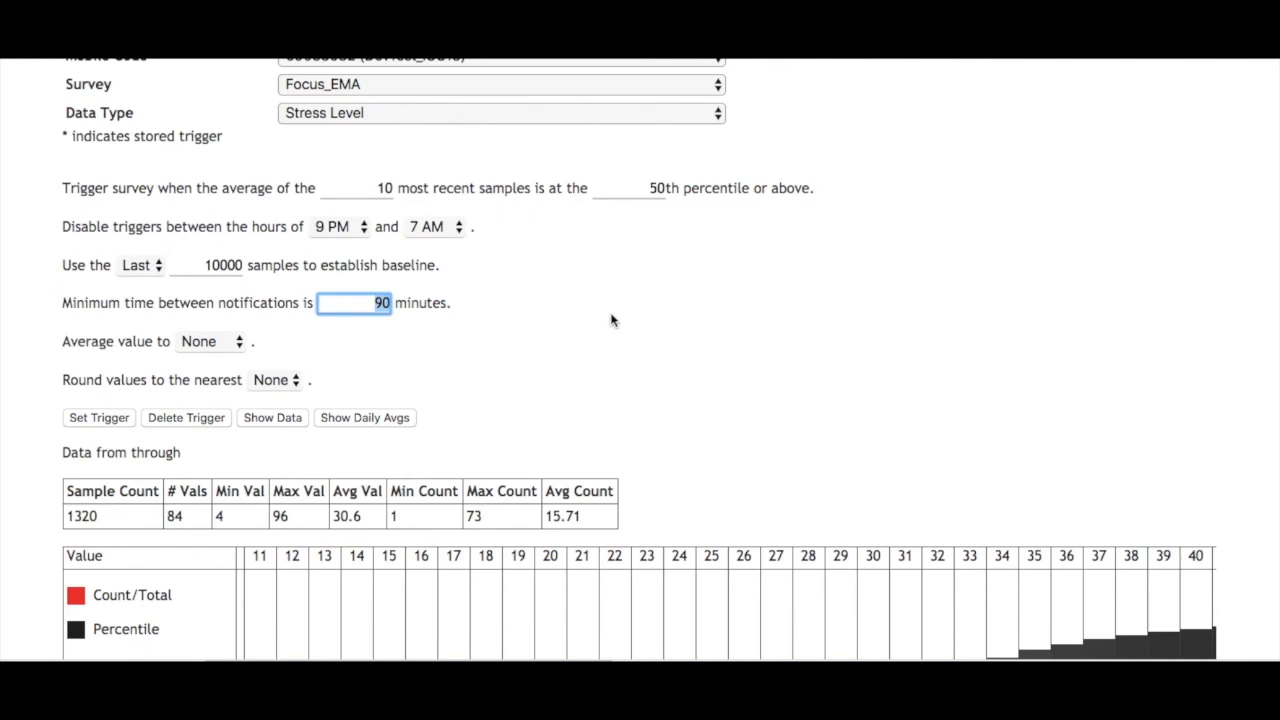
{"action": "key", "text": "Tab"}
{"action": "key", "text": "Tab"}
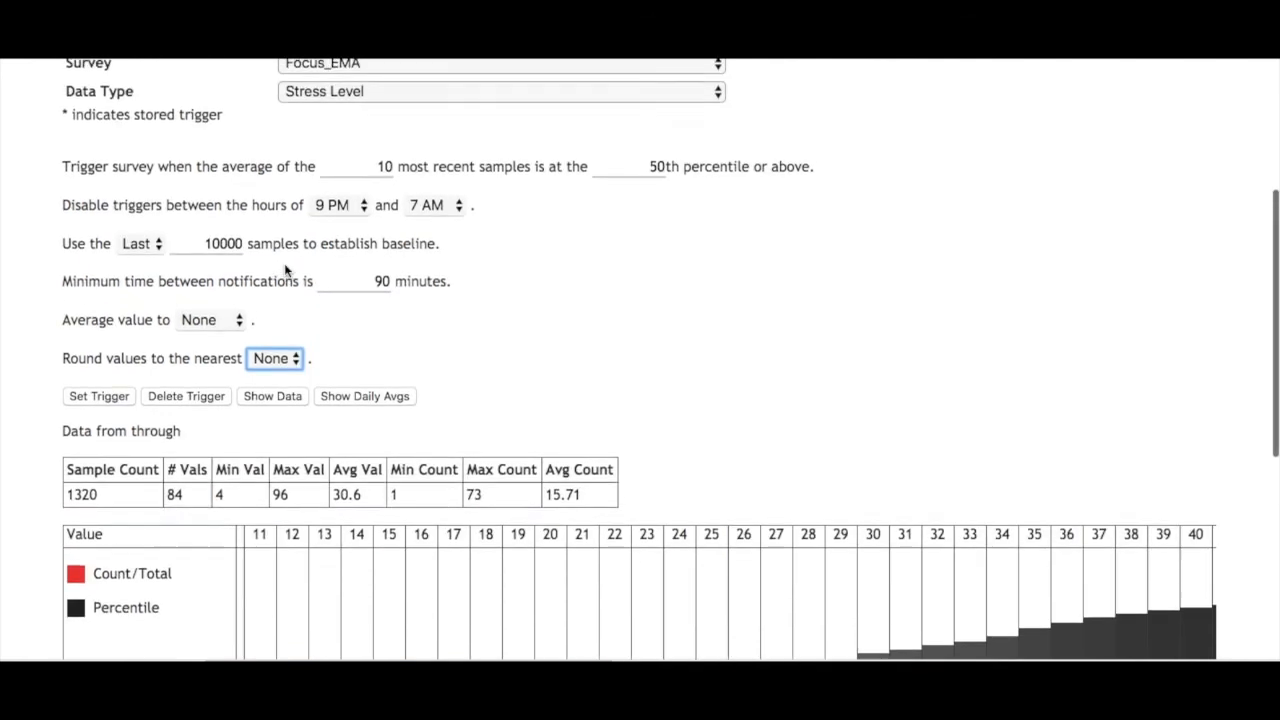
{"action": "scroll", "coordinate": [225, 321], "scroll_direction": "up", "scroll_amount": 2}
{"action": "scroll", "coordinate": [225, 321], "scroll_direction": "down", "scroll_amount": 4}
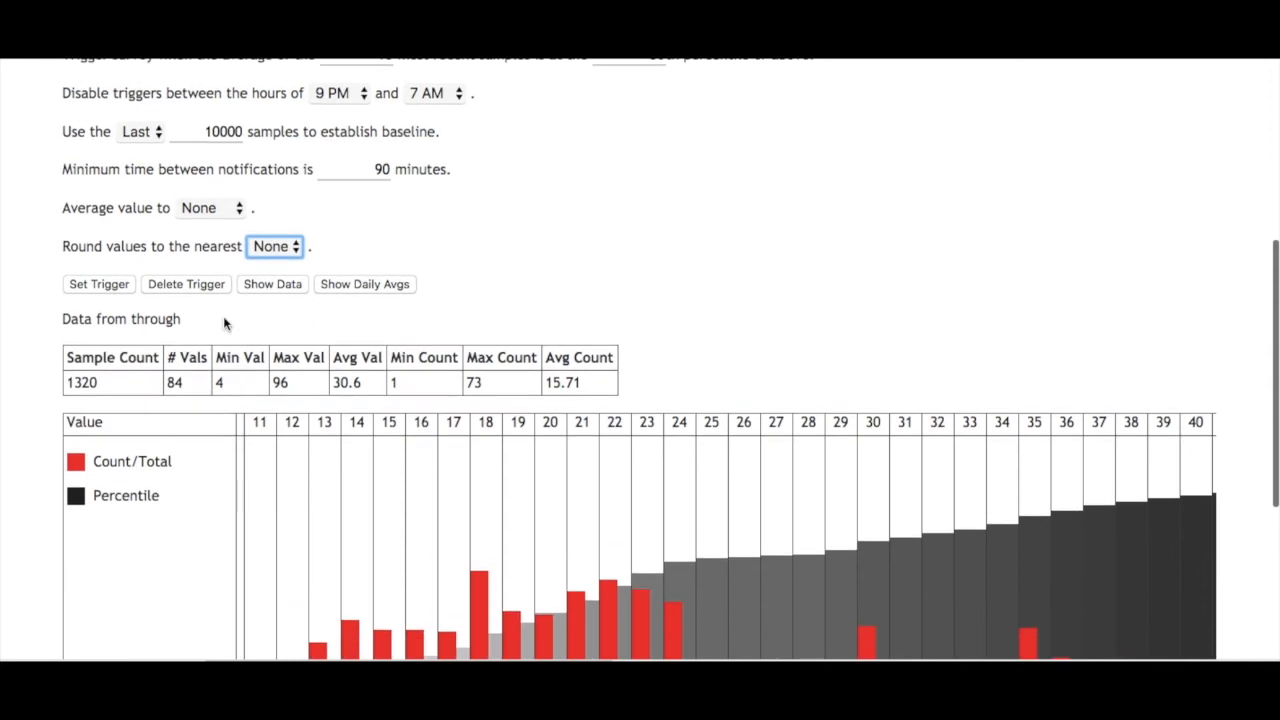
- Set the stress level trigger for the survey and check the data type list for the stored-trigger mark
{"action": "scroll", "coordinate": [118, 268], "scroll_direction": "up", "scroll_amount": 4}
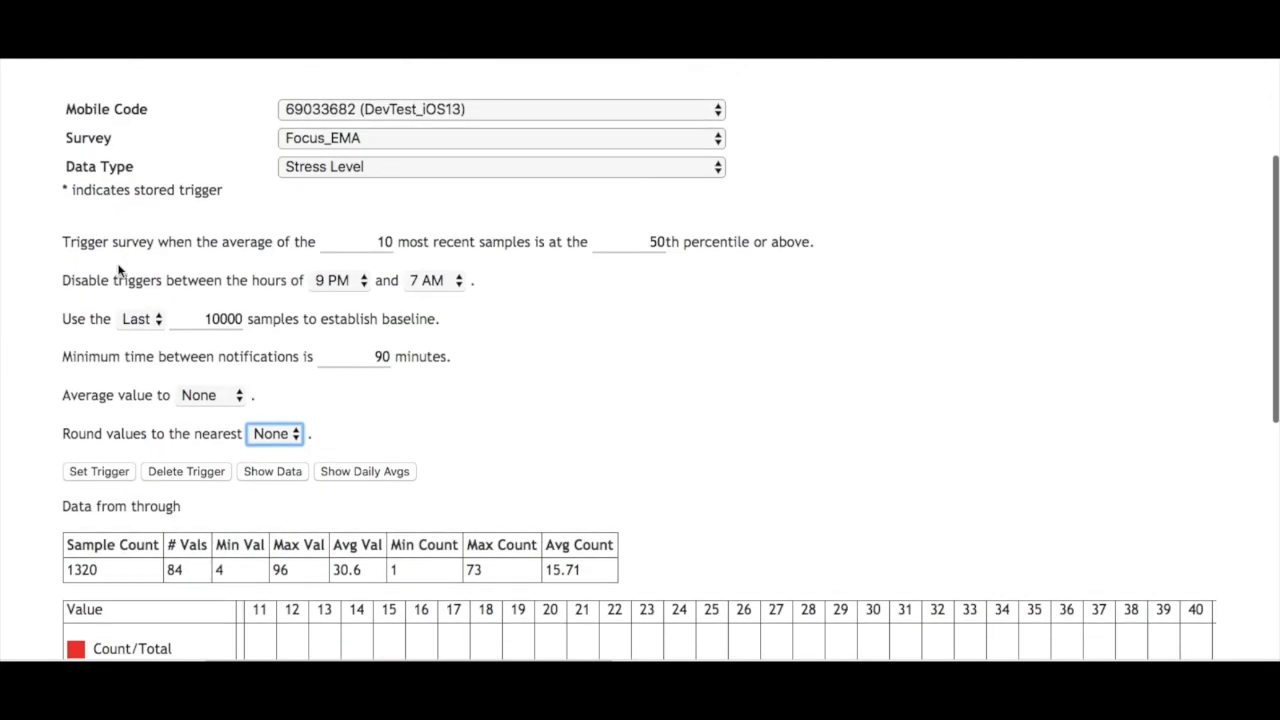
{"action": "left_click", "coordinate": [95, 472]}
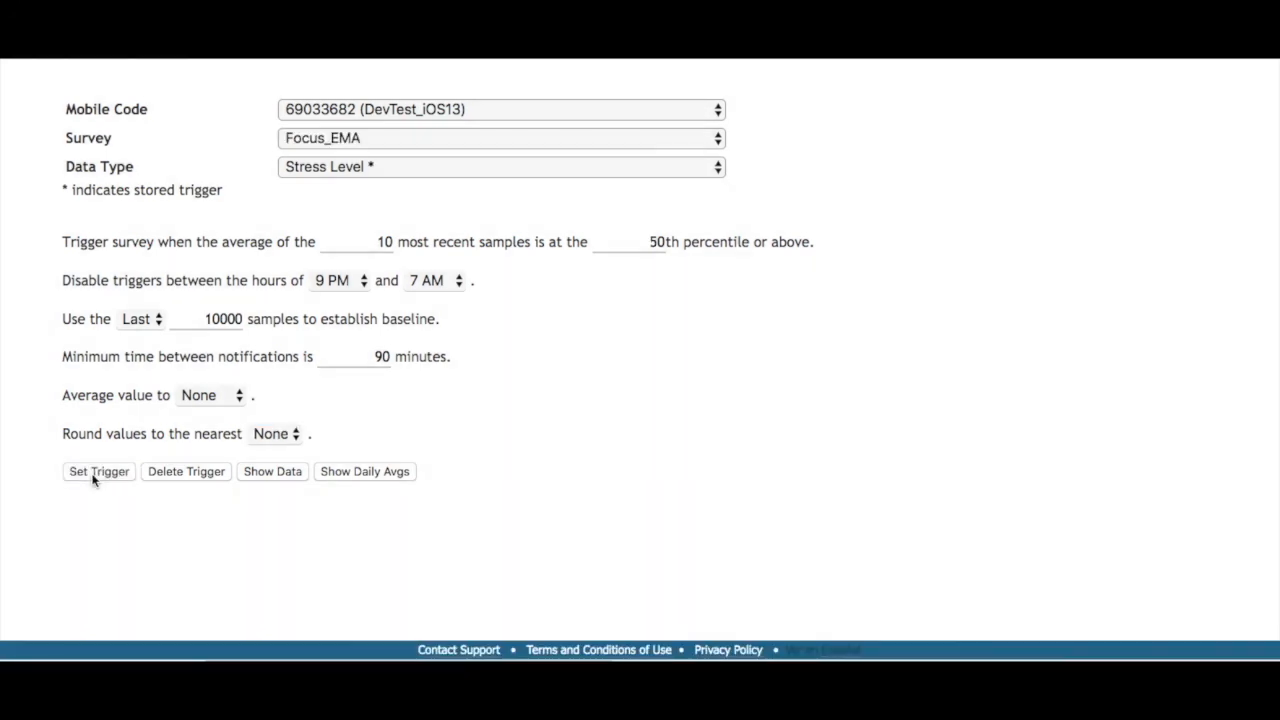
{"action": "left_click", "coordinate": [374, 170]}
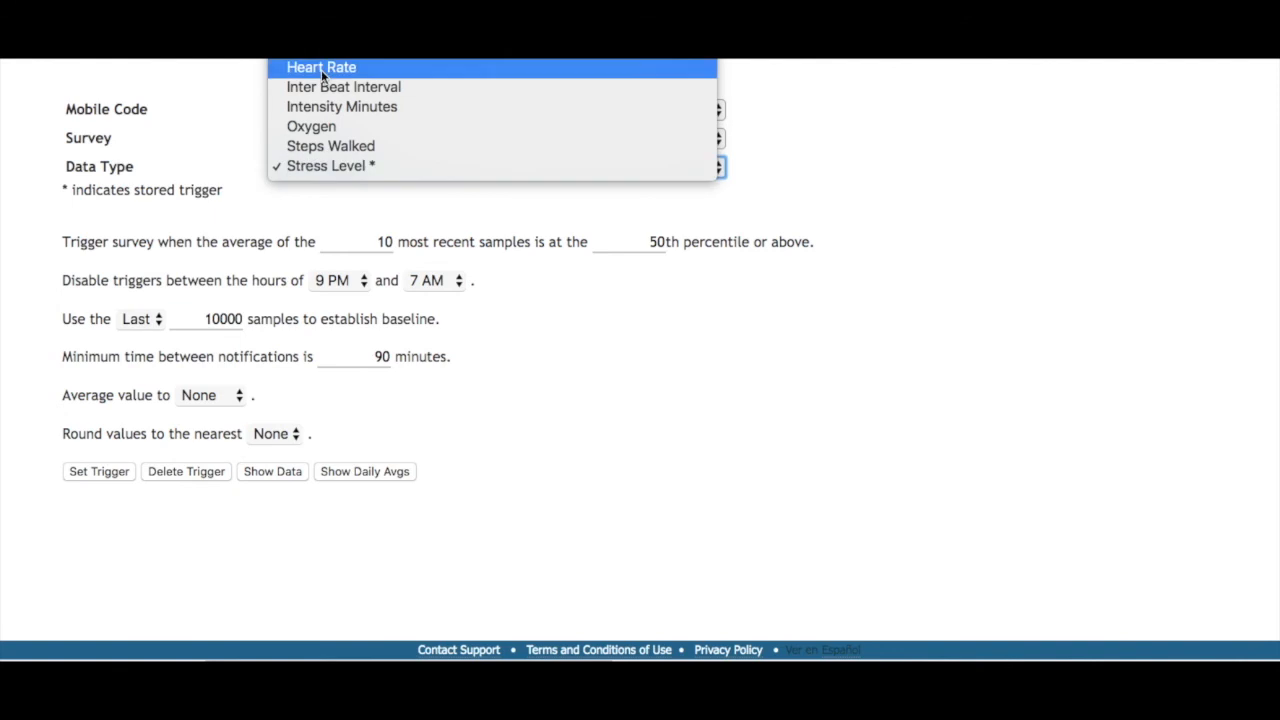
{"action": "left_click", "coordinate": [329, 167]}
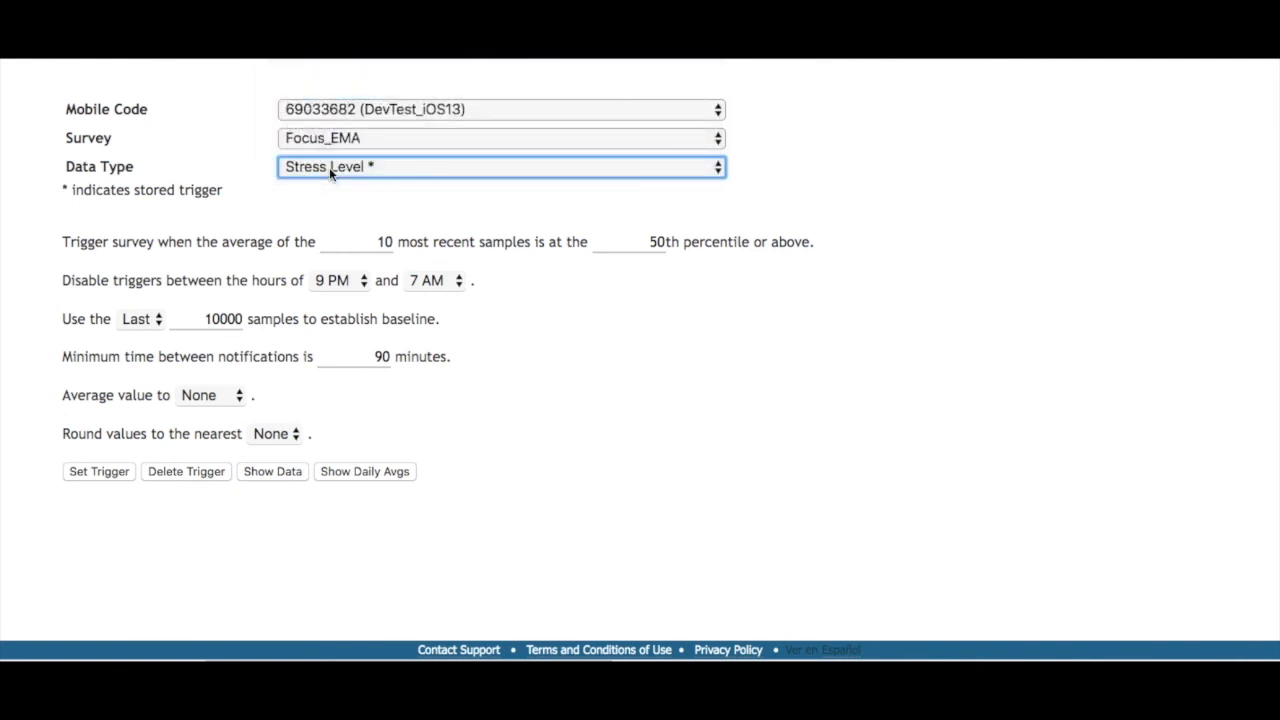
{"action": "scroll", "coordinate": [257, 380], "scroll_direction": "down", "scroll_amount": 2}
{"action": "scroll", "coordinate": [257, 380], "scroll_direction": "up", "scroll_amount": 5}
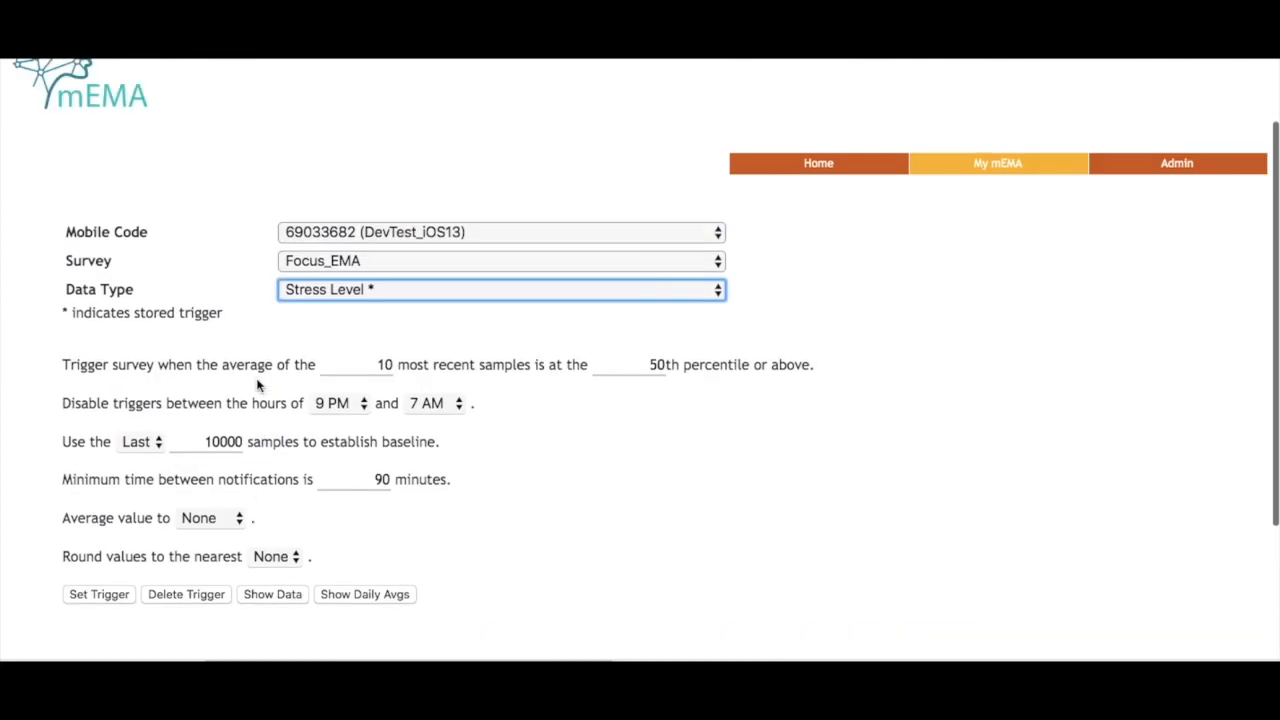
{"action": "scroll", "coordinate": [257, 385], "scroll_direction": "up", "scroll_amount": 1}
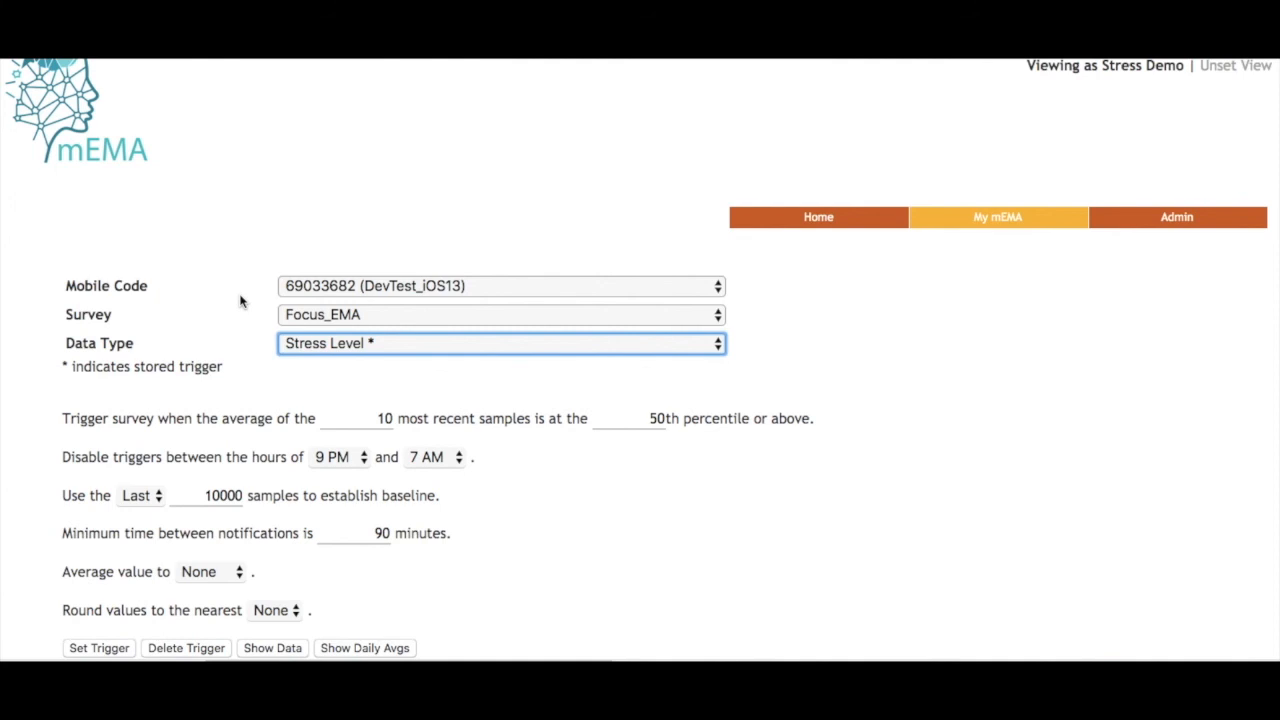
{"action": "scroll", "coordinate": [240, 300], "scroll_direction": "down", "scroll_amount": 3}
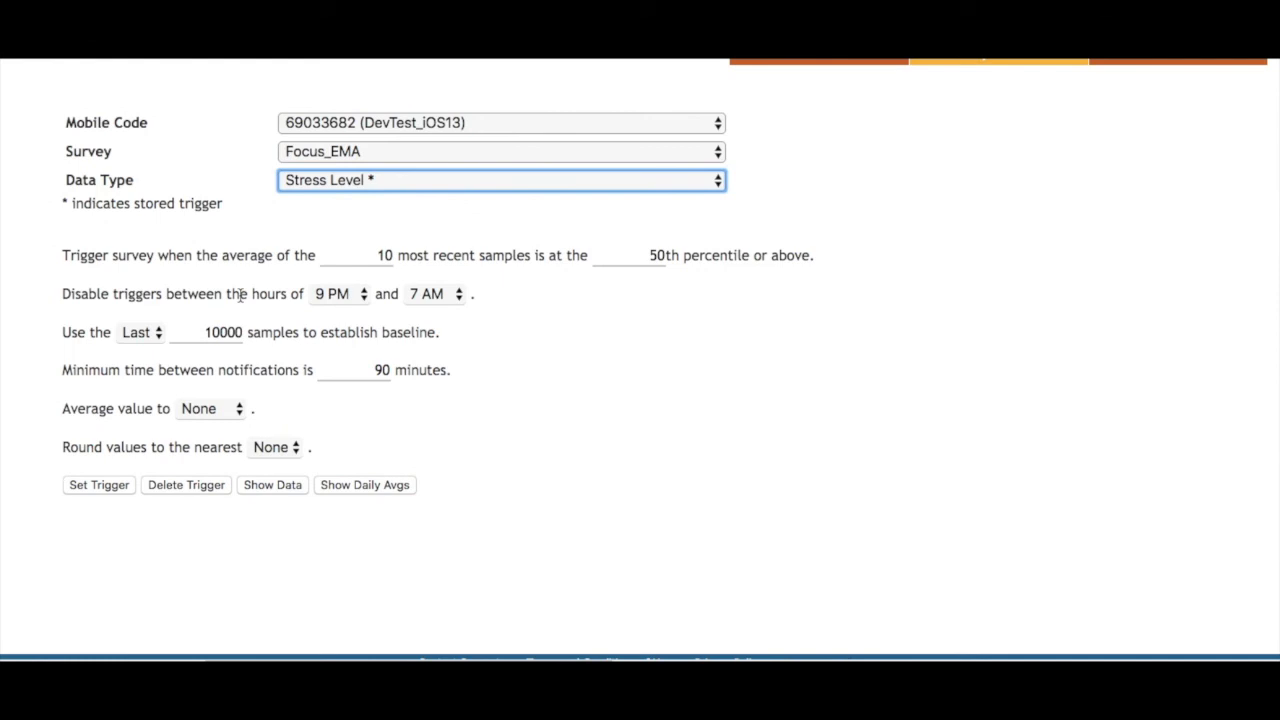